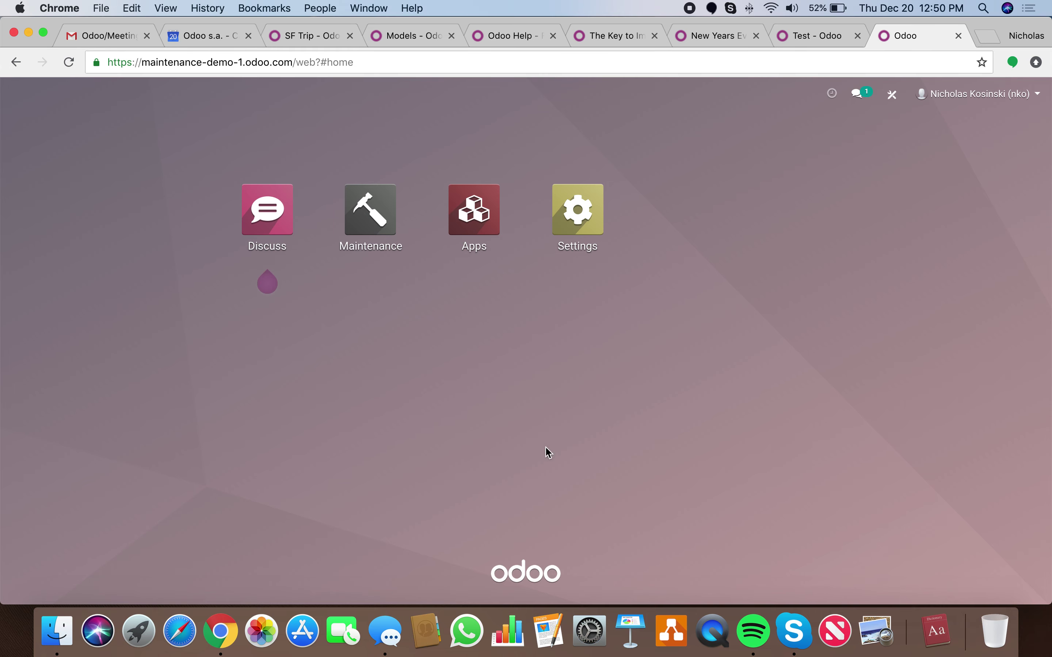
Activate developer mode in Settings, then open the Maintenance app for Studio customization
{"action": "left_click", "coordinate": [586, 197]}
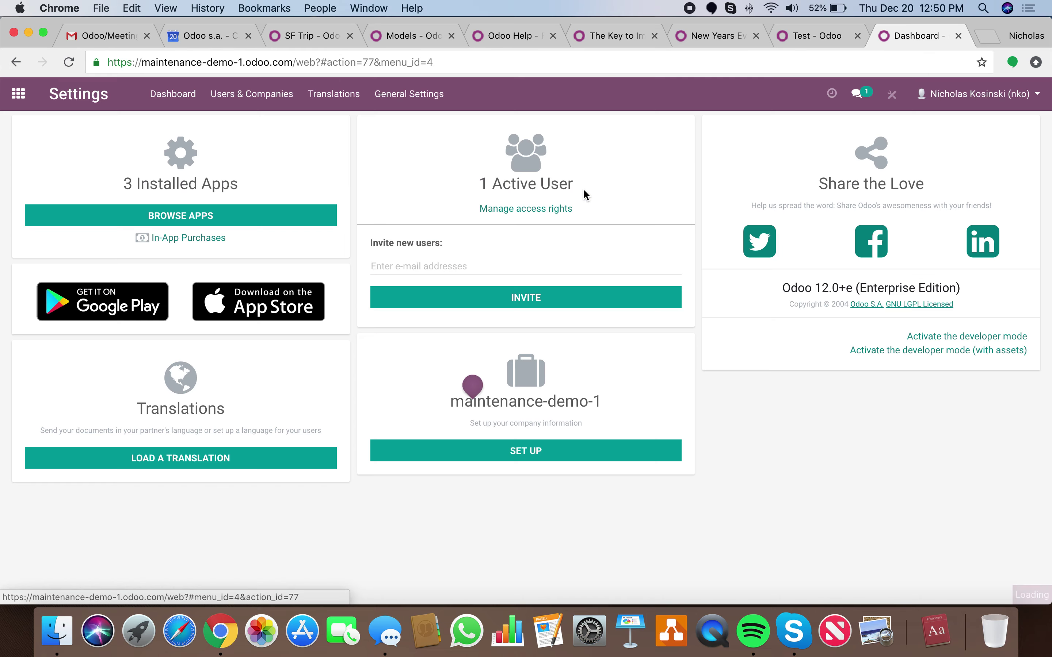
{"action": "left_click", "coordinate": [1017, 335]}
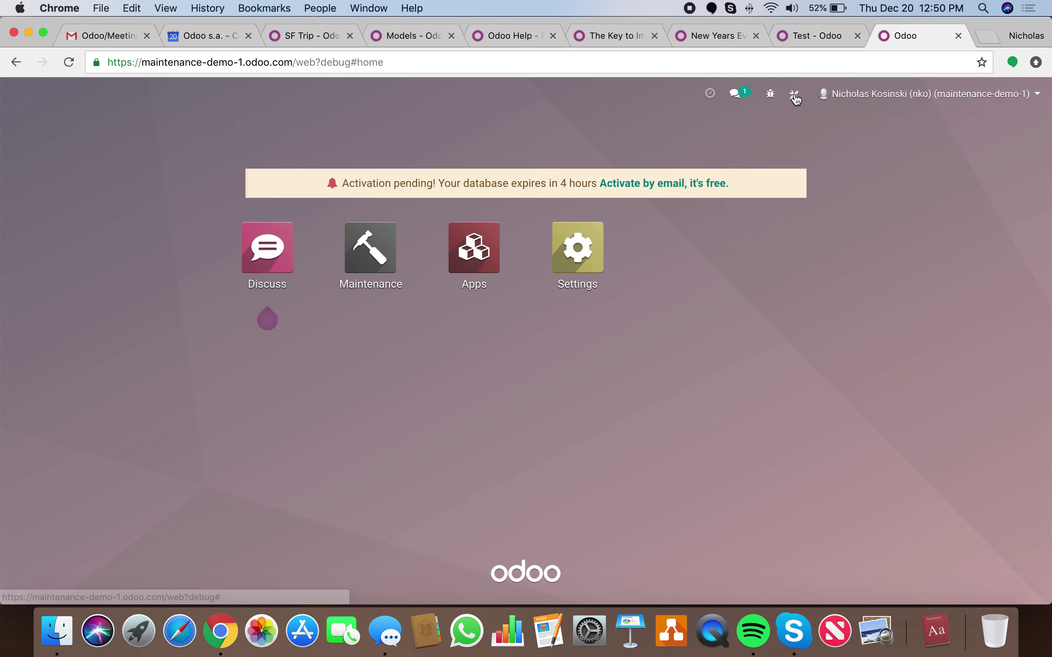
{"action": "left_click", "coordinate": [386, 254]}
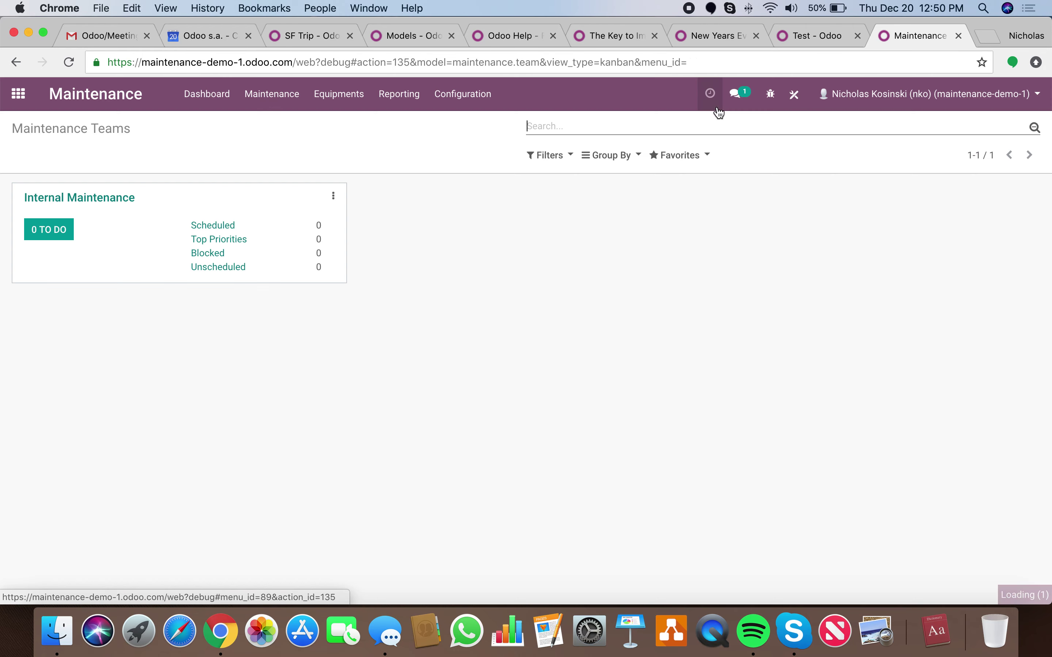
{"action": "left_click", "coordinate": [794, 94]}
Add a 'Material Costs' menu backed by a new 'Material Cost' model, save, and close Studio
{"action": "left_click", "coordinate": [550, 95]}
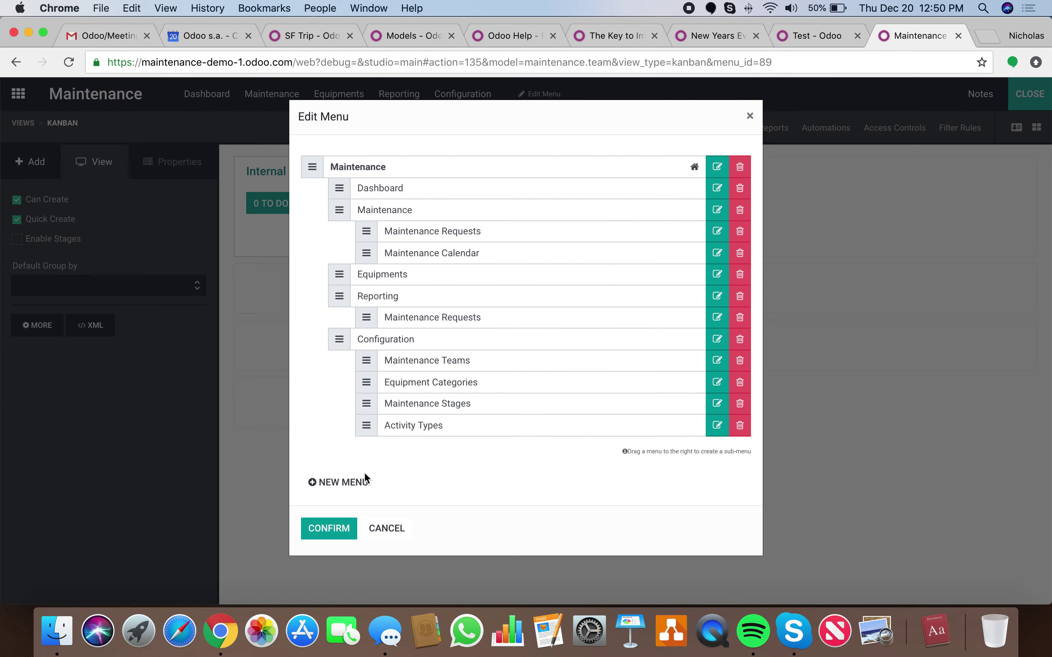
{"action": "left_click", "coordinate": [359, 490]}
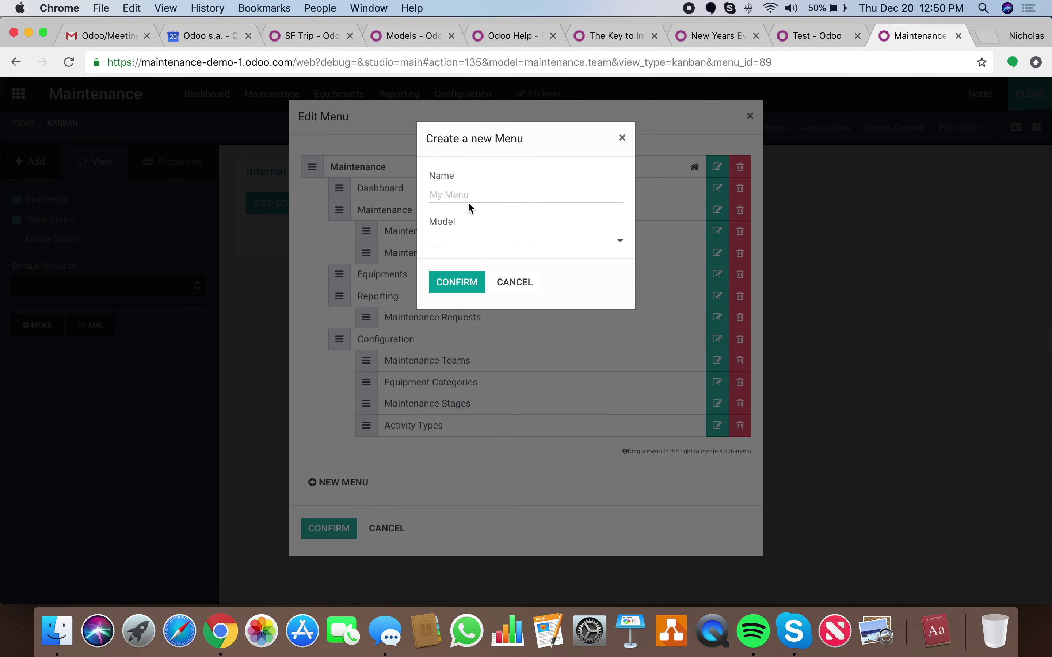
{"action": "type", "text": "MaintMaterial Cost"}
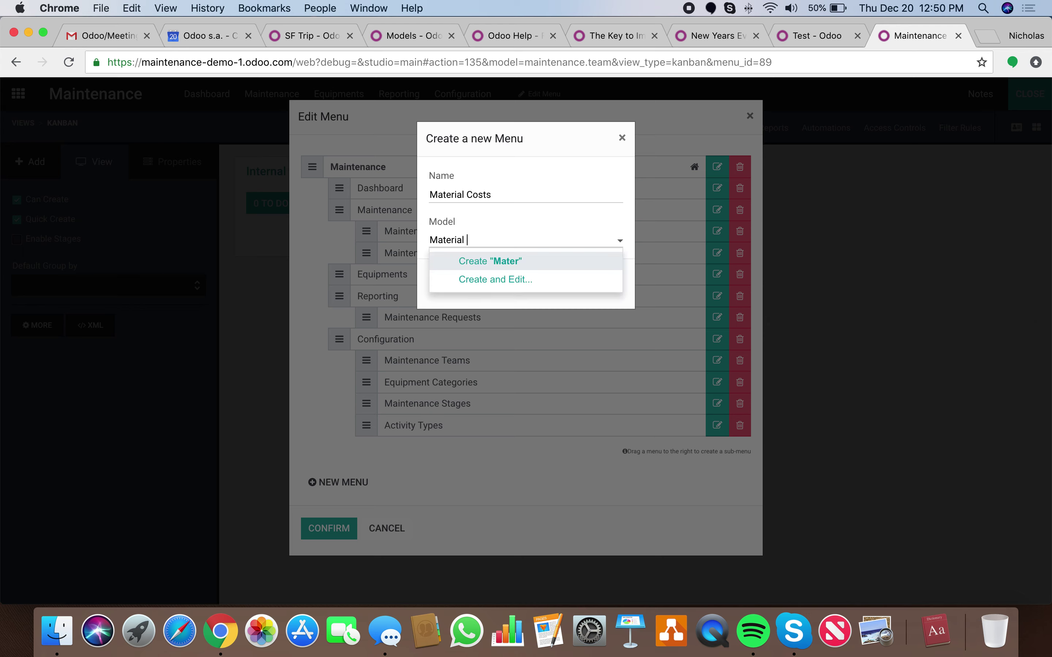
{"action": "left_click", "coordinate": [498, 269]}
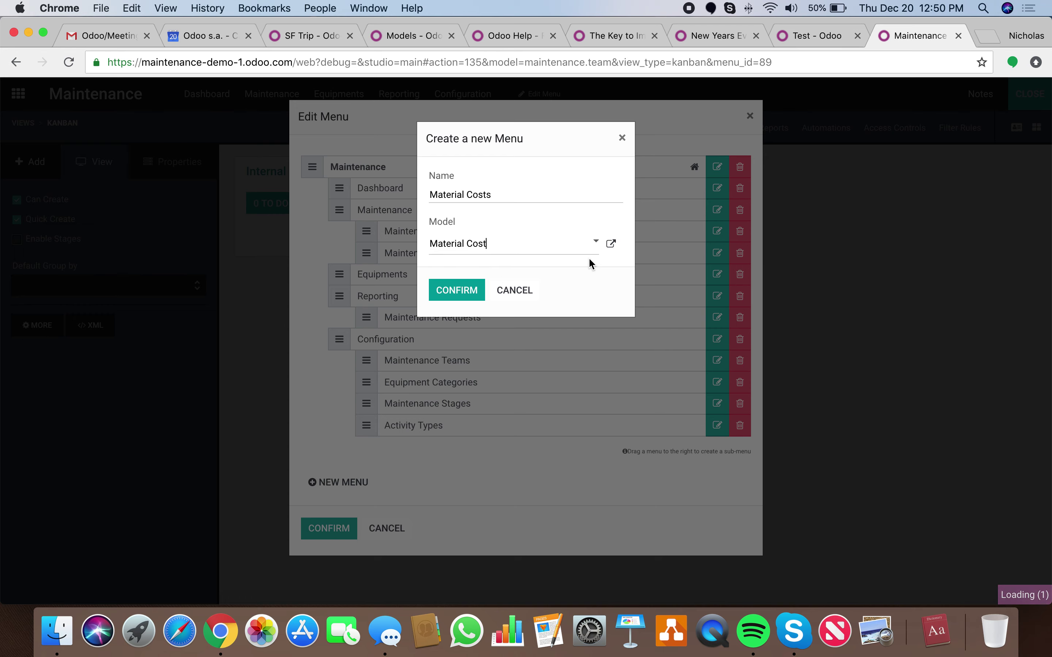
{"action": "left_click", "coordinate": [457, 297]}
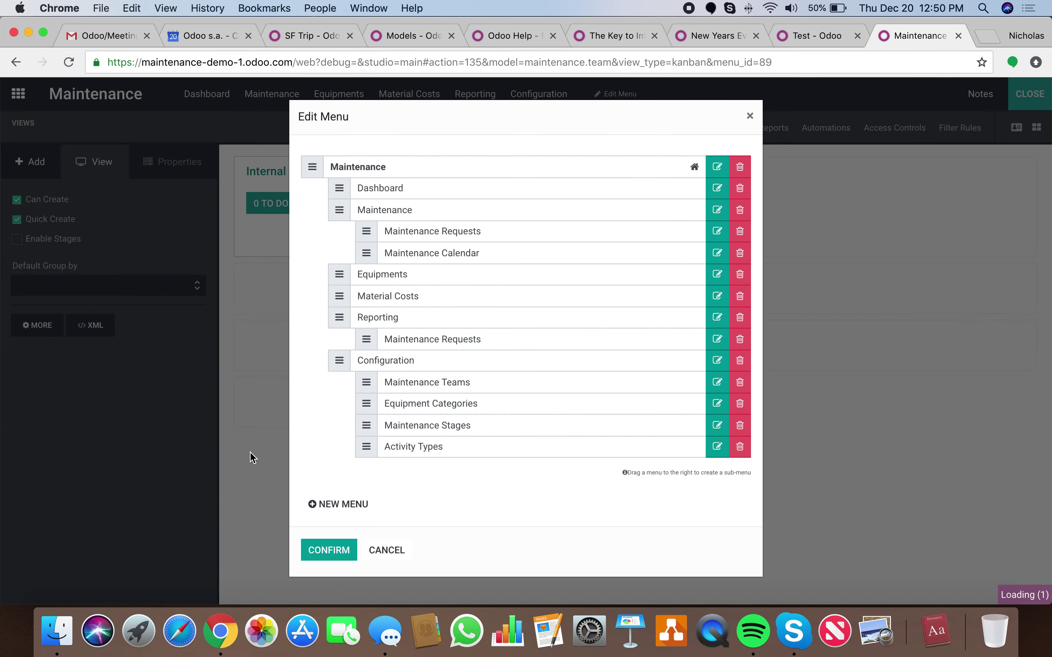
{"action": "left_click", "coordinate": [335, 557]}
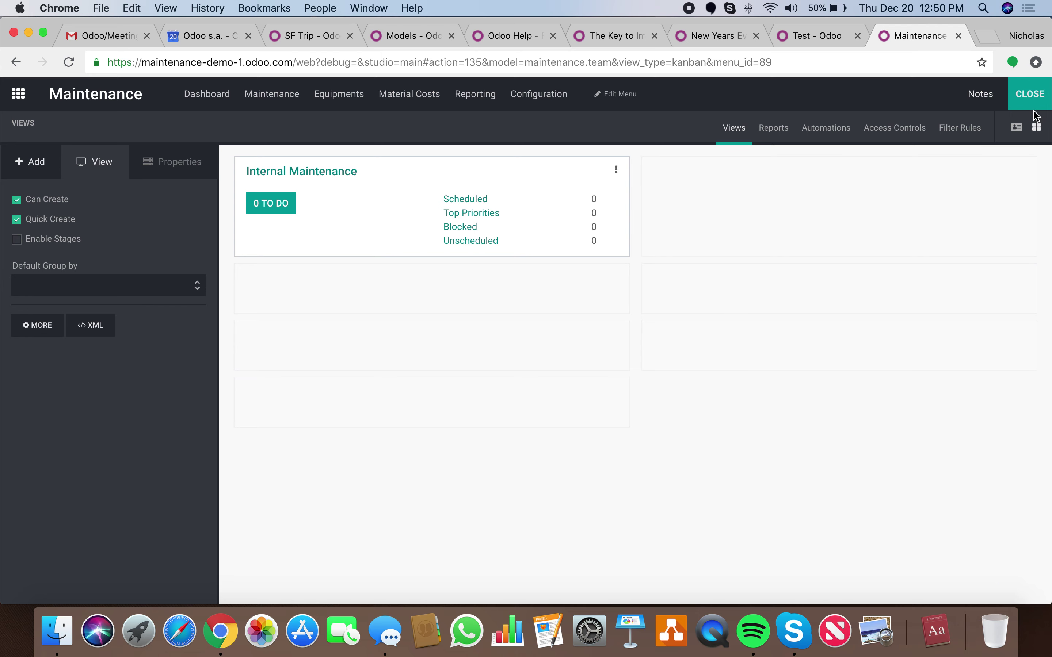
{"action": "left_click", "coordinate": [1033, 98]}
Open a new Material Cost record in Studio and remove its Name field
{"action": "left_click", "coordinate": [476, 92]}
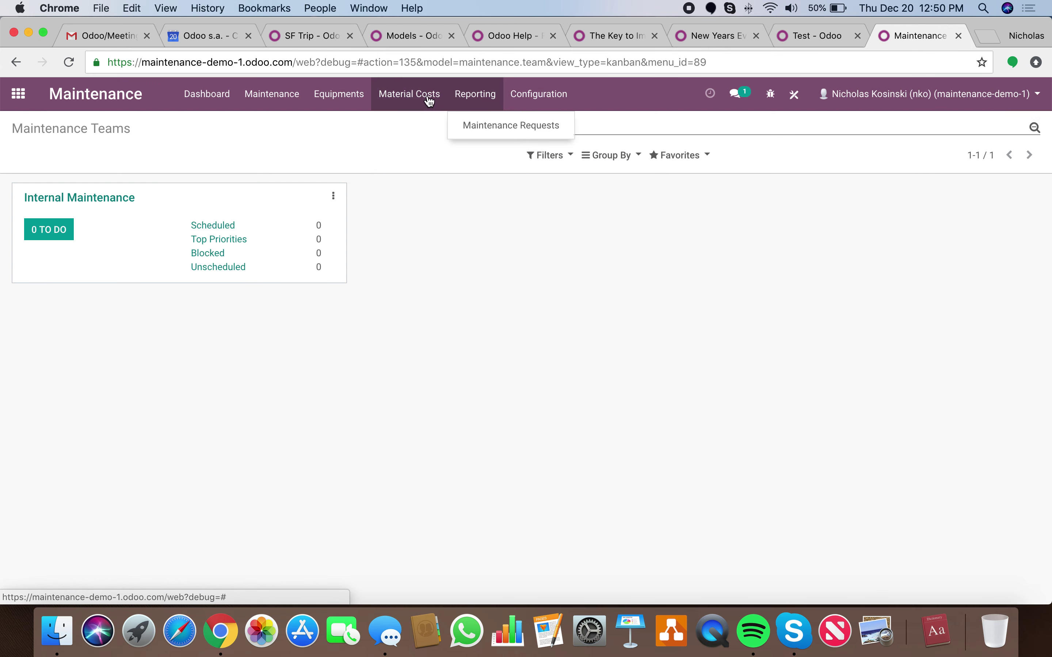
{"action": "left_click", "coordinate": [429, 101]}
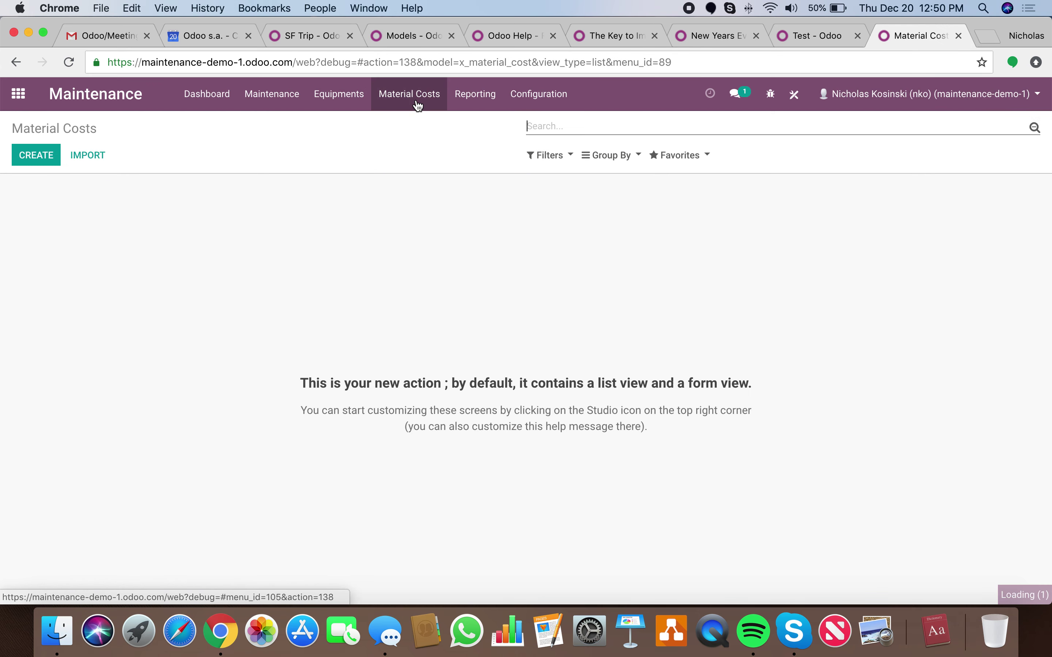
{"action": "left_click", "coordinate": [31, 162]}
{"action": "left_click", "coordinate": [795, 98]}
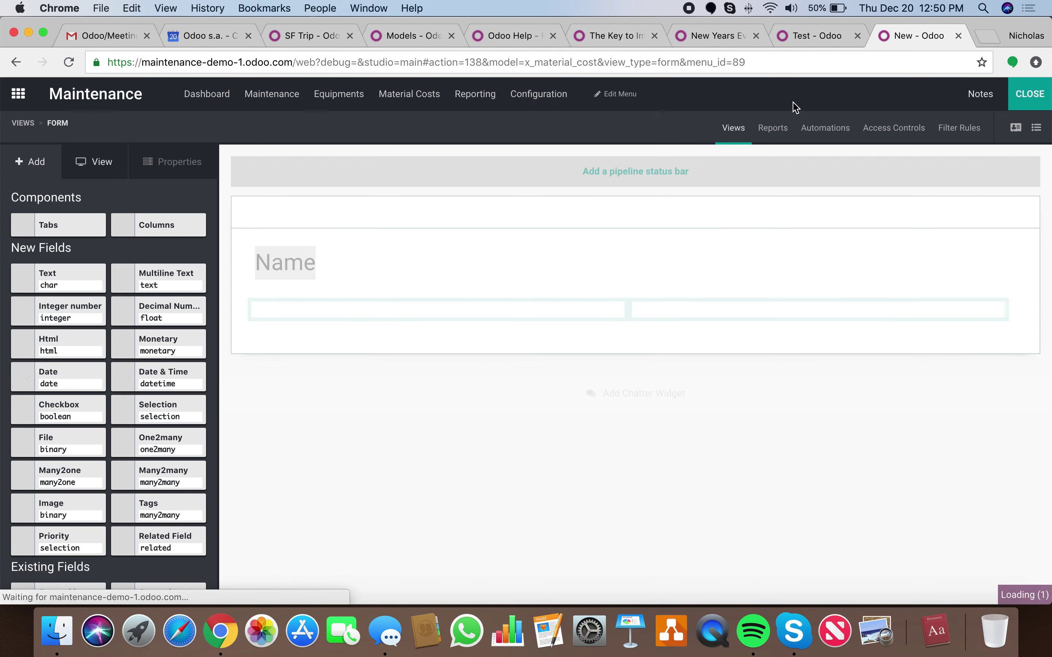
{"action": "left_click", "coordinate": [295, 283]}
{"action": "scroll", "coordinate": [82, 502], "scroll_direction": "down", "scroll_amount": 1}
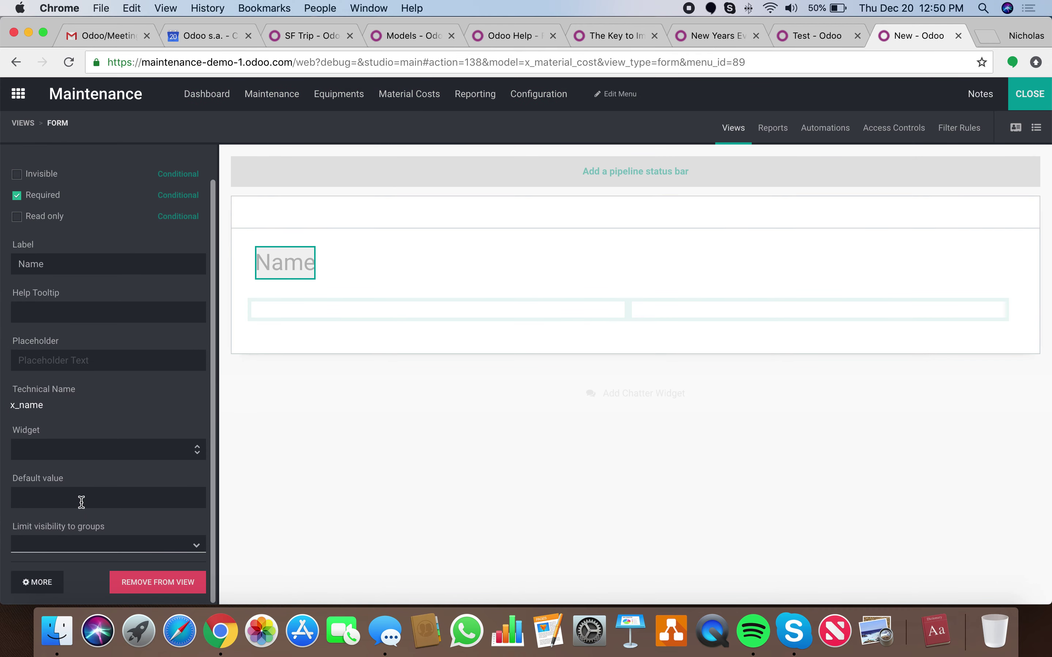
{"action": "left_click", "coordinate": [151, 576]}
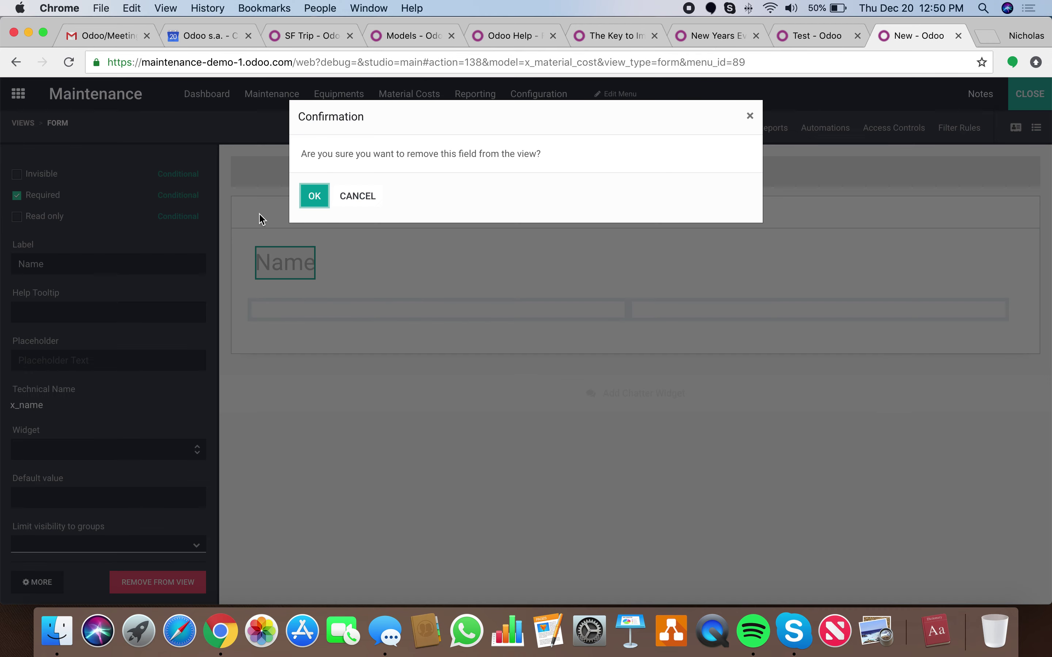
{"action": "left_click", "coordinate": [313, 196]}
Add a Many2one field linked to Maintenance Request in the form's left column
{"action": "left_click_drag", "start_coordinate": [58, 439], "coordinate": [434, 272]}
{"action": "type", "text": "request"}
{"action": "left_click", "coordinate": [522, 209]}
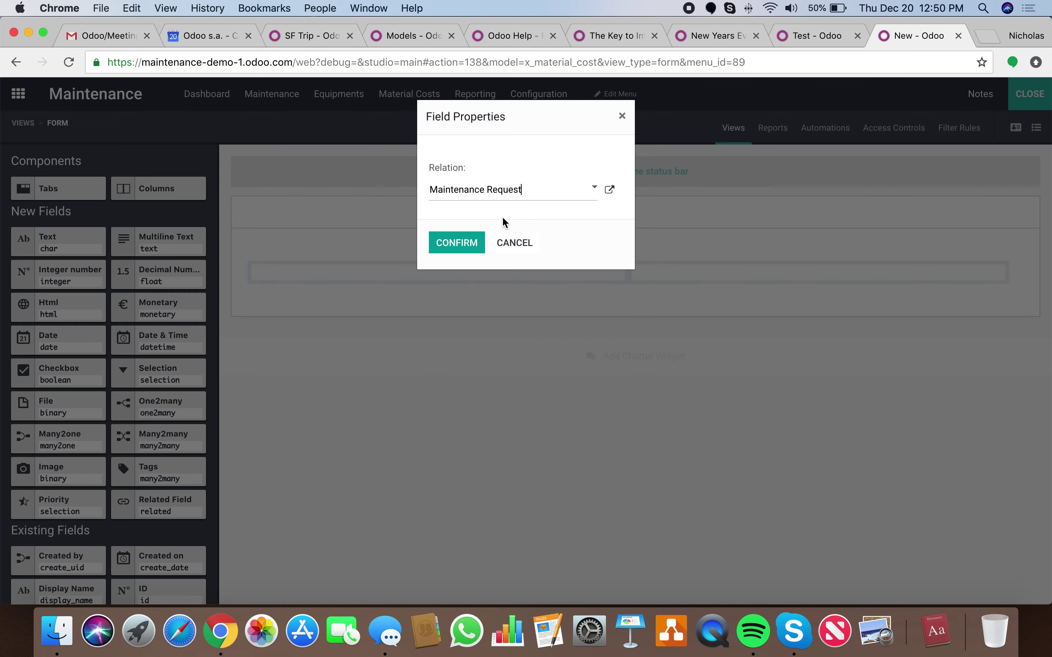
{"action": "left_click", "coordinate": [454, 240]}
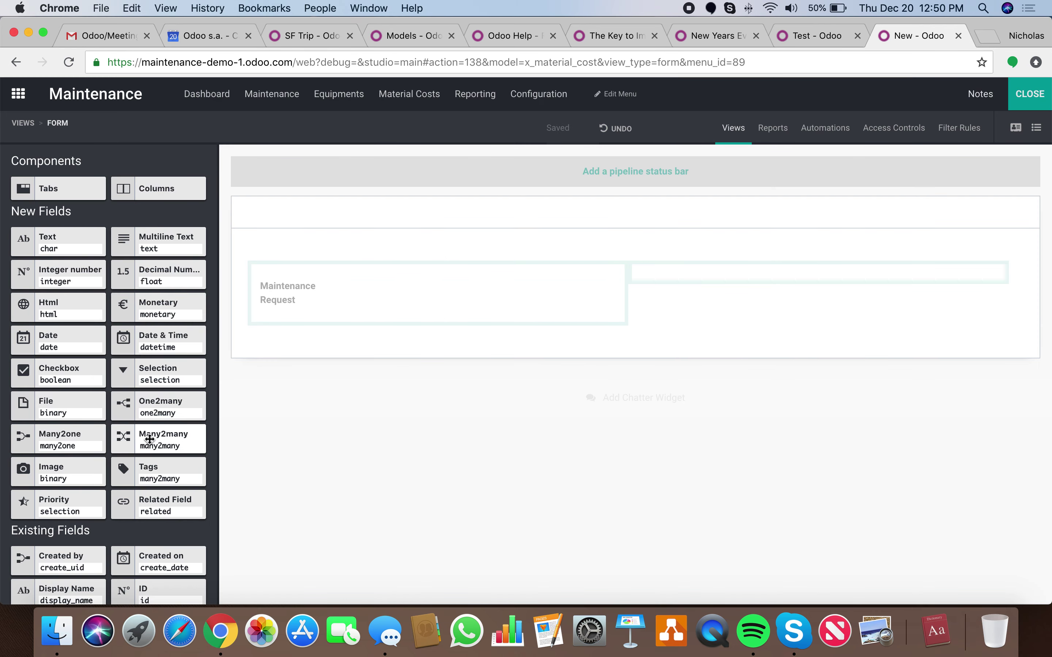
Add a text field labelled 'Material' to the right column
{"action": "left_click_drag", "start_coordinate": [65, 243], "coordinate": [699, 284]}
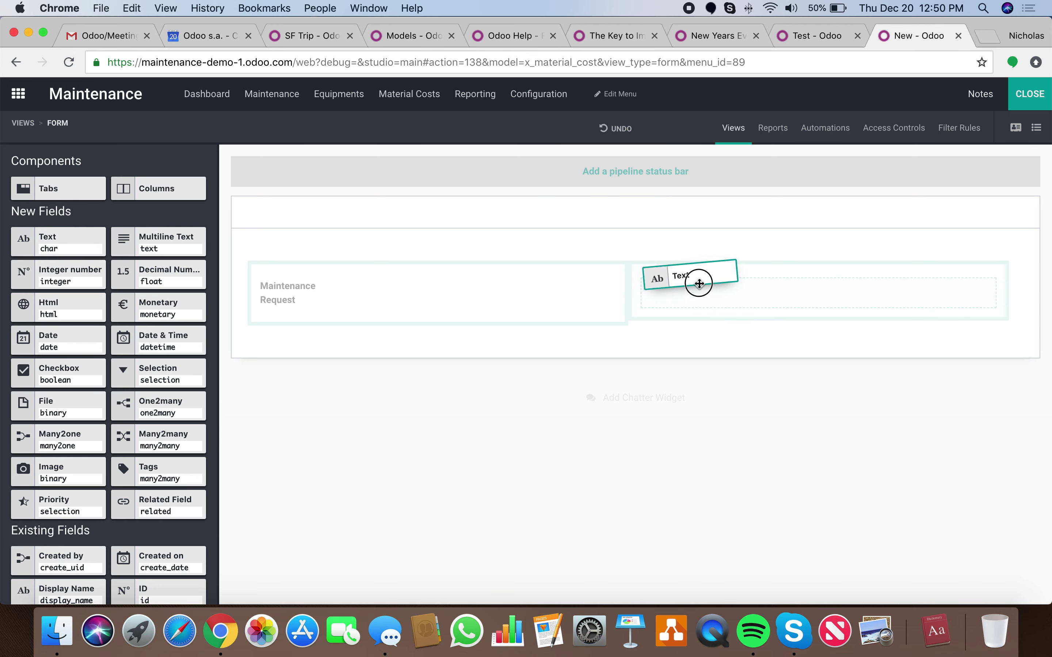
{"action": "left_click_drag", "start_coordinate": [699, 284], "coordinate": [697, 287]}
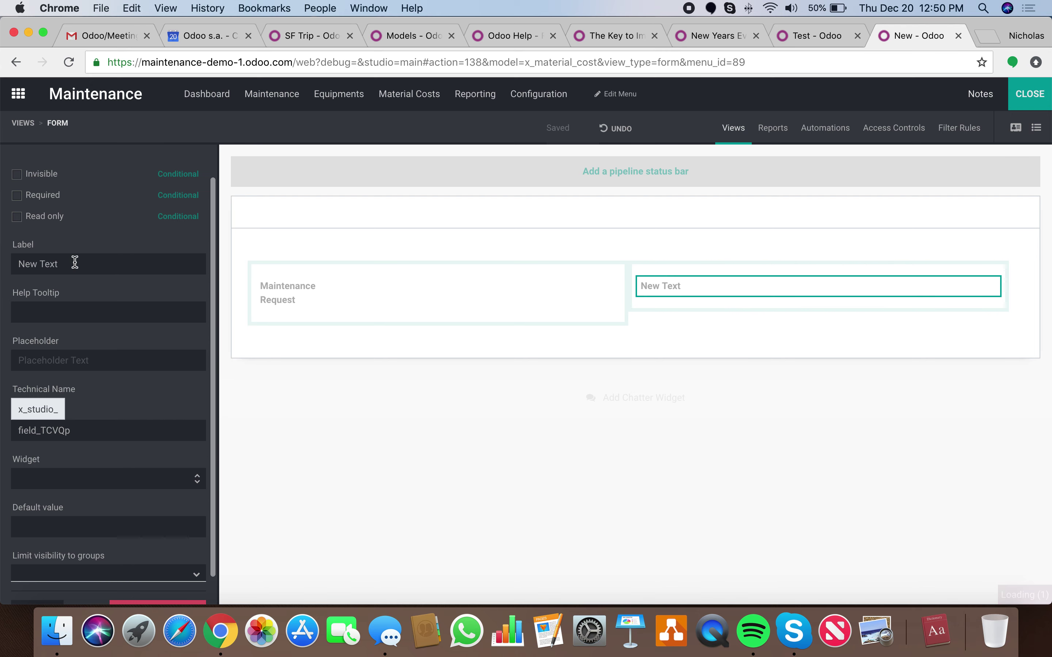
{"action": "triple_click", "coordinate": [77, 264]}
{"action": "type", "text": "ma"}
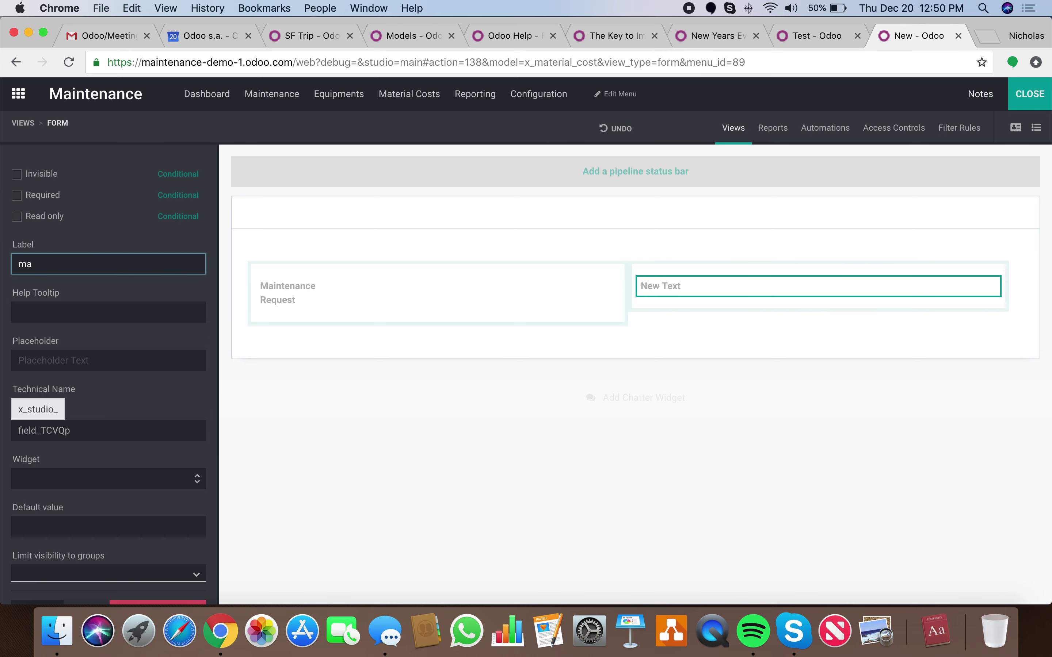
{"action": "type", "text": "teaterial"}
{"action": "key", "text": "Return"}
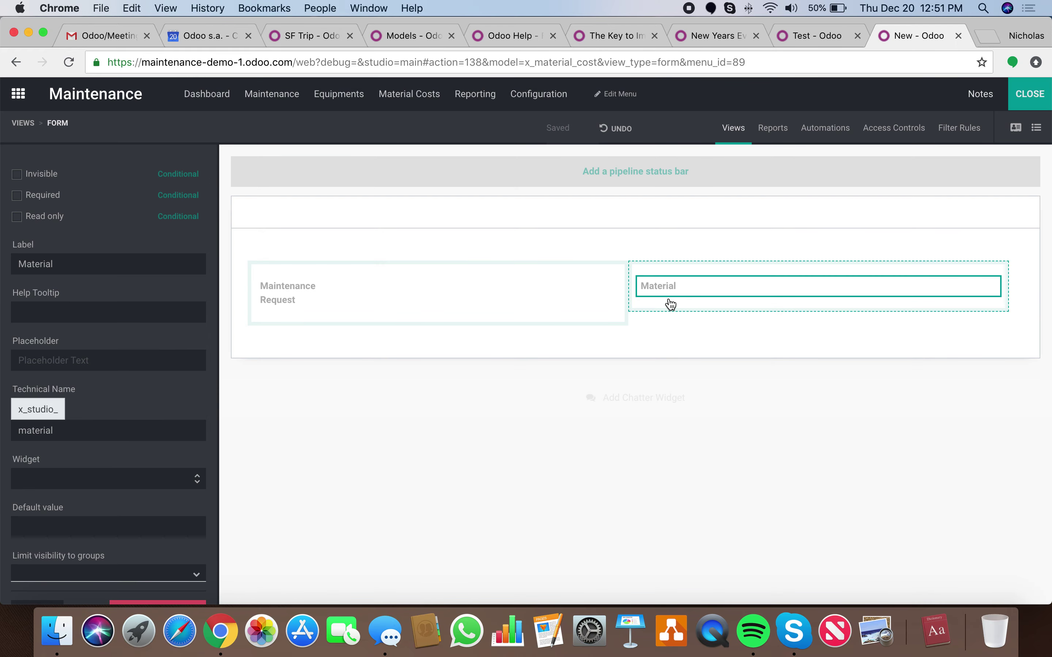
{"action": "scroll", "coordinate": [66, 205], "scroll_direction": "up", "scroll_amount": 2}
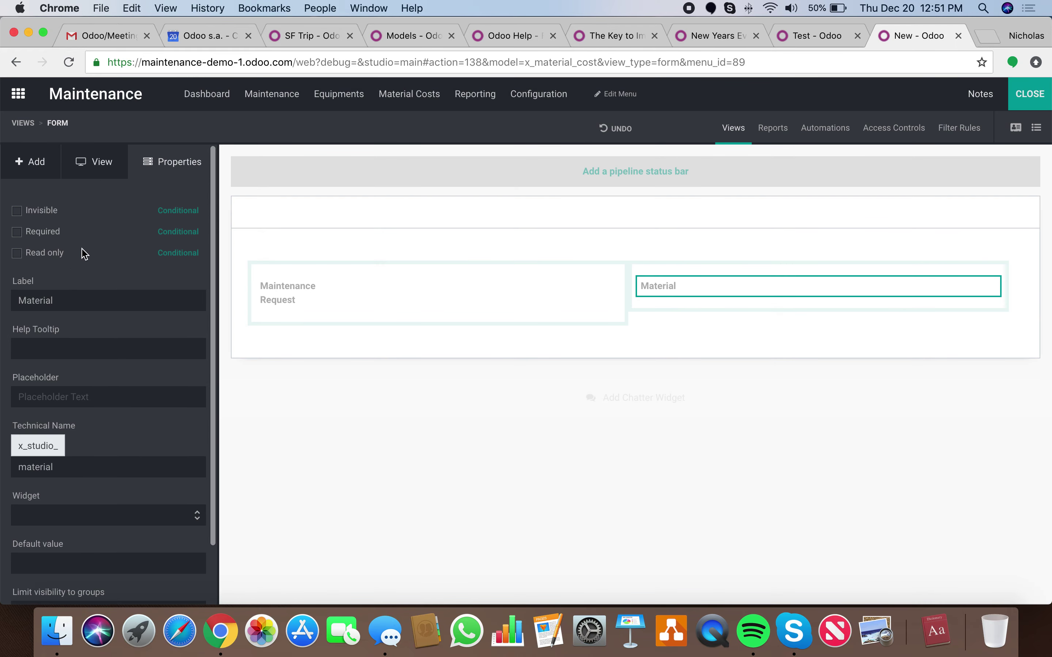
Add a text field labelled 'PO Number' under Maintenance Request
{"action": "left_click", "coordinate": [37, 174]}
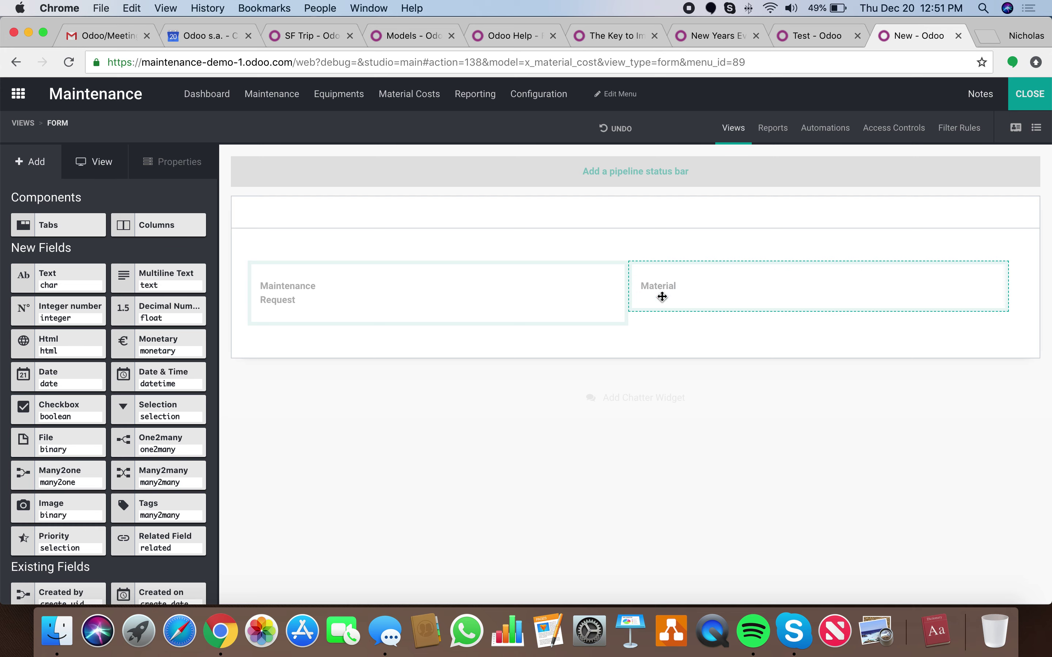
{"action": "left_click_drag", "start_coordinate": [59, 278], "coordinate": [320, 327]}
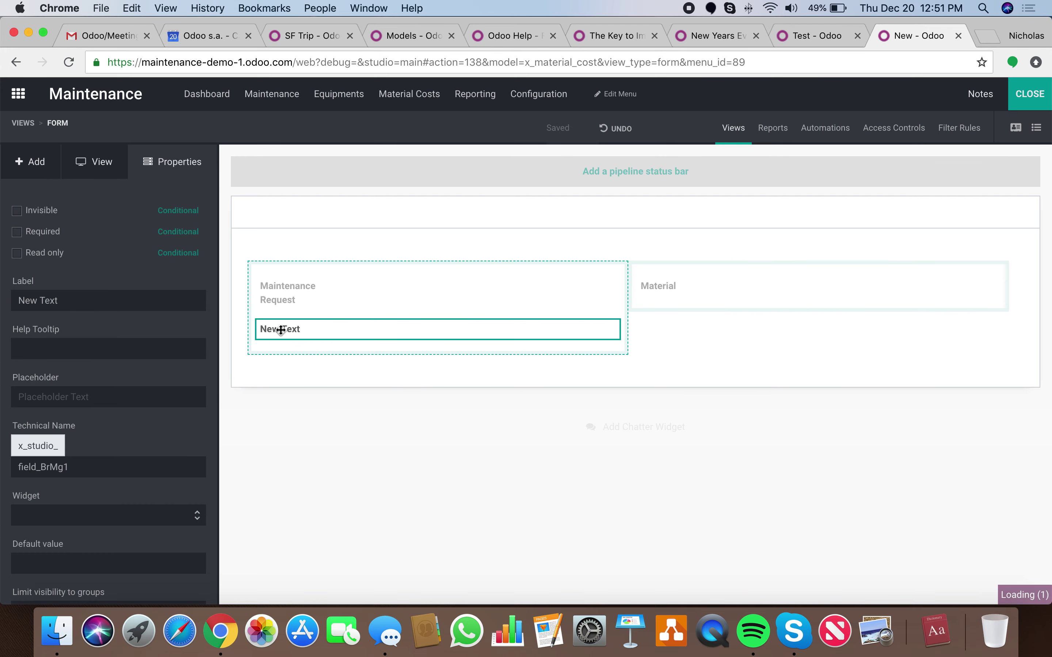
{"action": "left_click", "coordinate": [73, 299]}
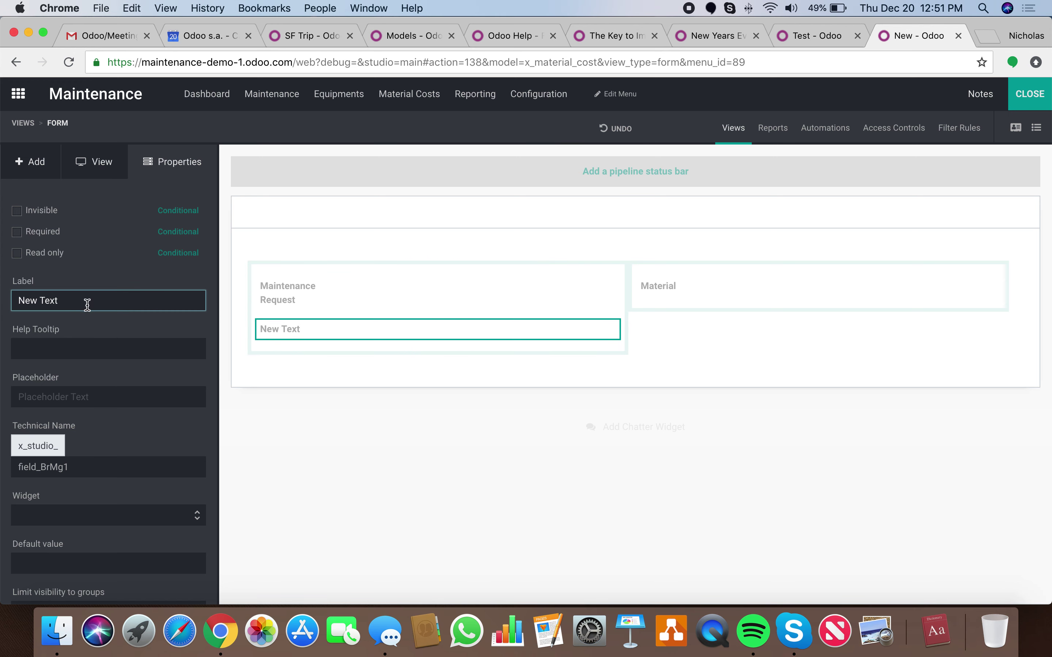
{"action": "triple_click", "coordinate": [87, 305]}
{"action": "type", "text": "PO Number"}
{"action": "left_click", "coordinate": [311, 443]}
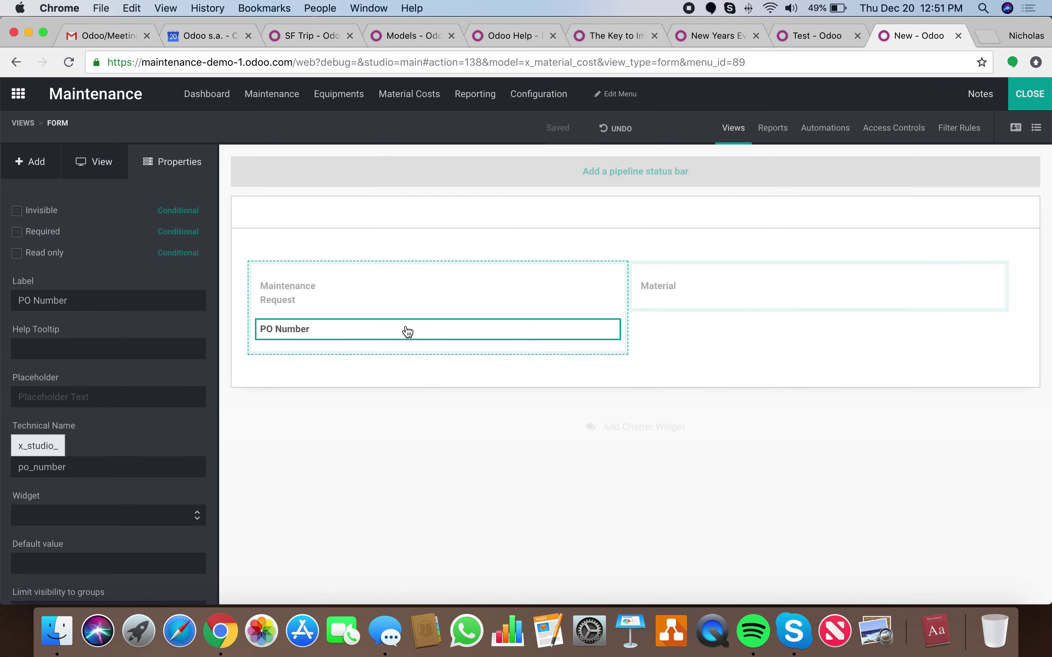
{"action": "left_click", "coordinate": [39, 168]}
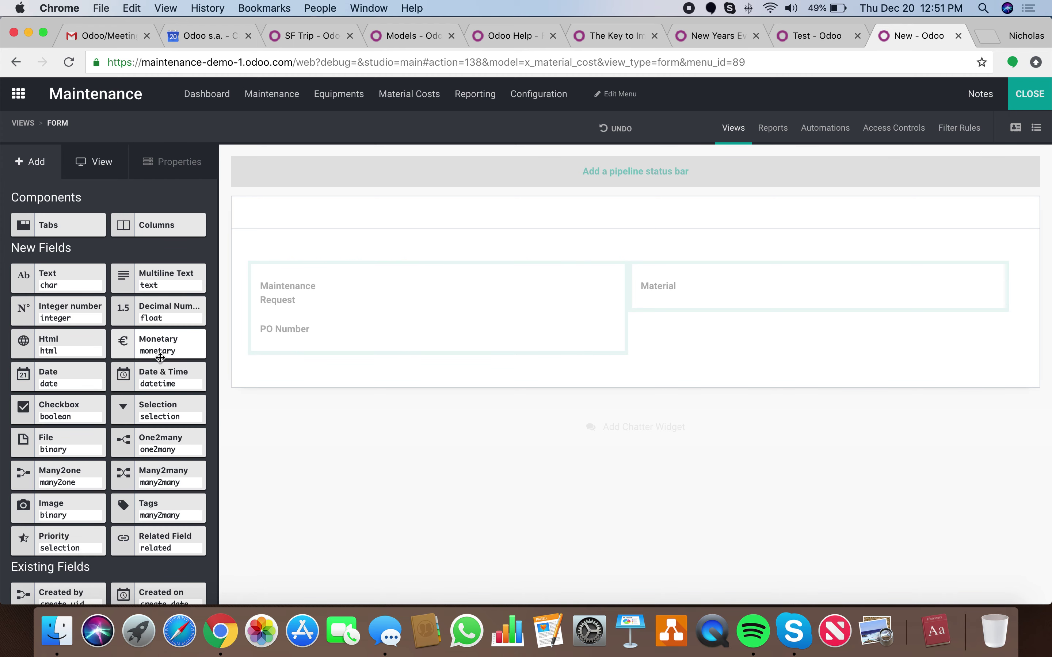
Accept creation of a Currency field (EUR) and make it read-only
{"action": "left_click_drag", "start_coordinate": [163, 351], "coordinate": [677, 328]}
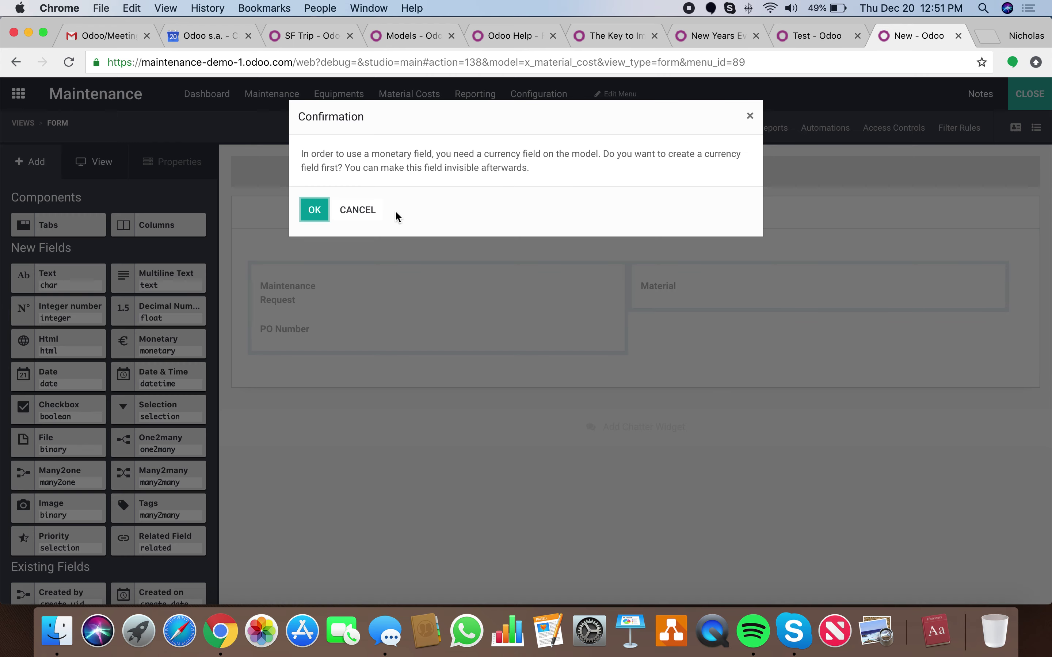
{"action": "left_click", "coordinate": [314, 210]}
{"action": "left_click", "coordinate": [16, 253]}
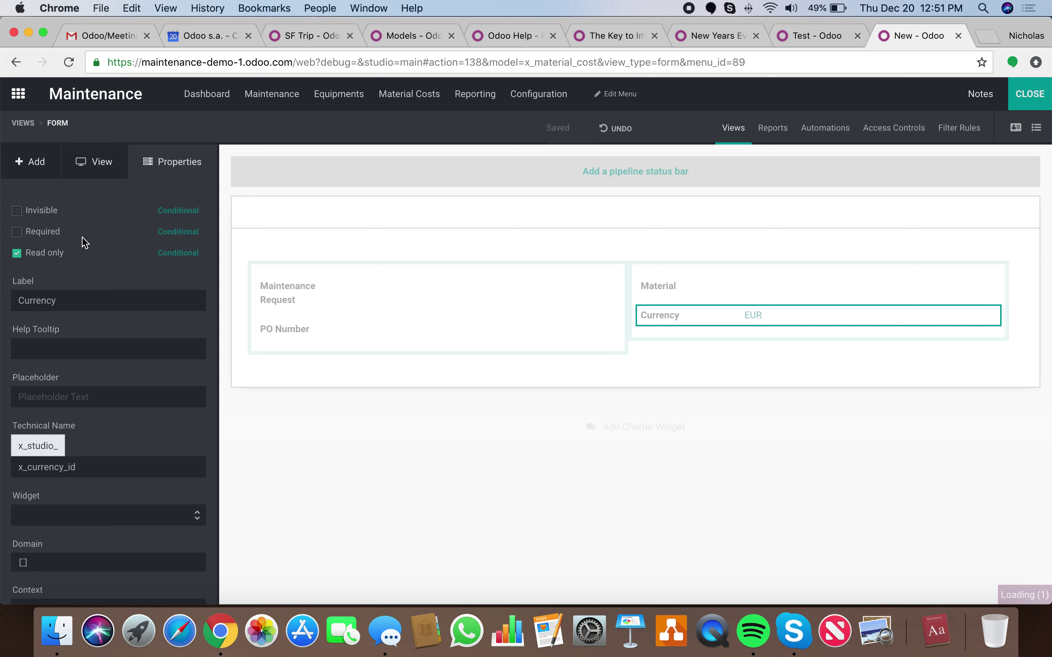
Add a monetary field labelled 'Material Costs' above Currency and close Studio
{"action": "left_click", "coordinate": [32, 162]}
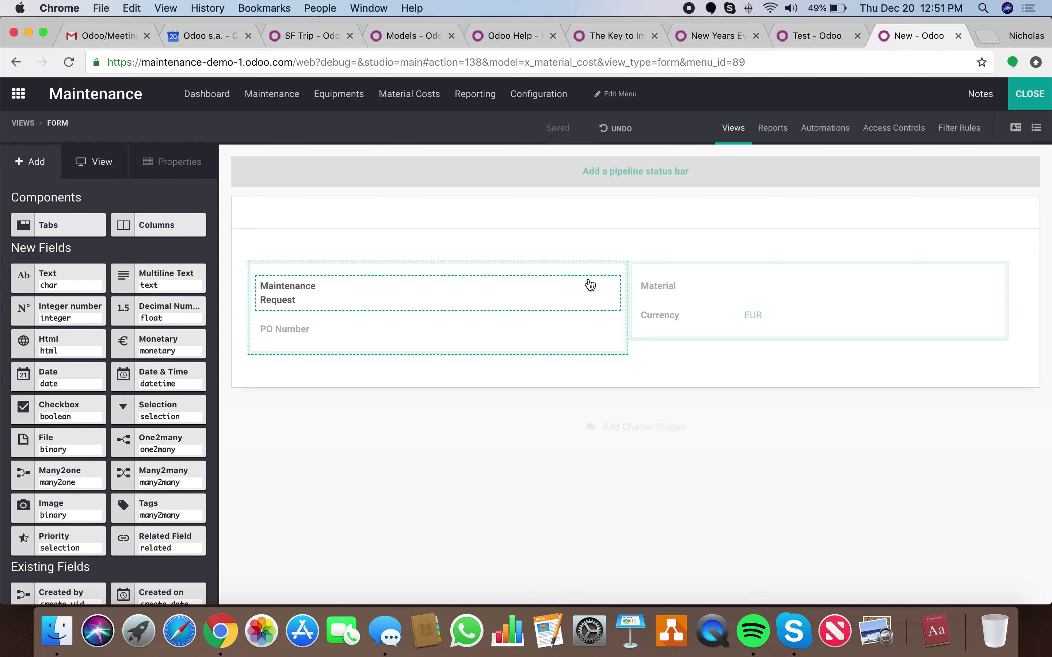
{"action": "left_click_drag", "start_coordinate": [164, 341], "coordinate": [691, 319]}
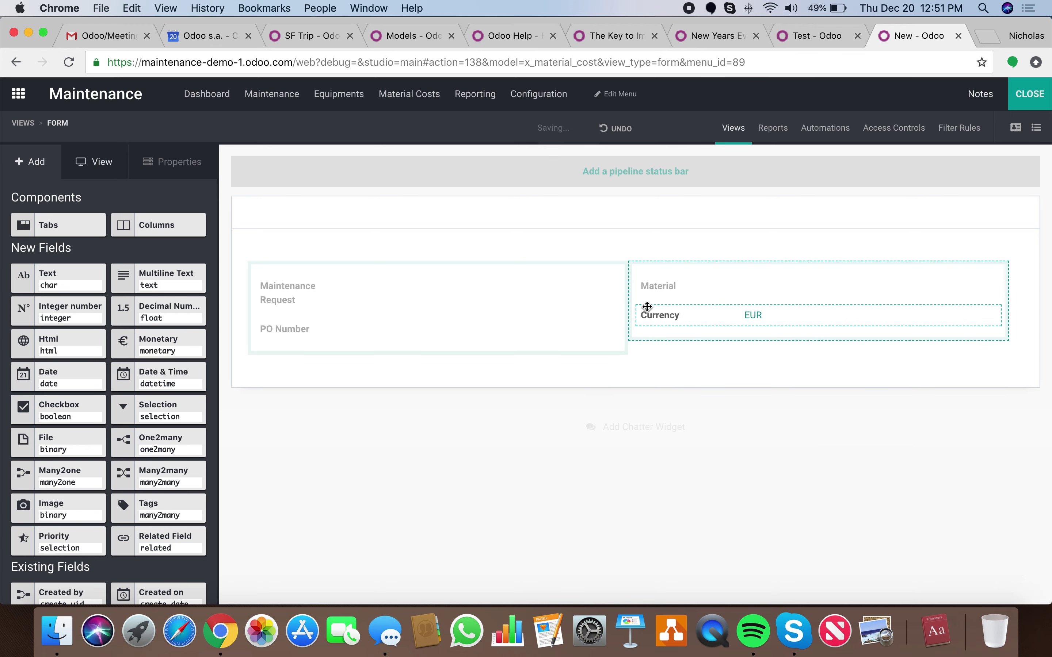
{"action": "left_click", "coordinate": [665, 310]}
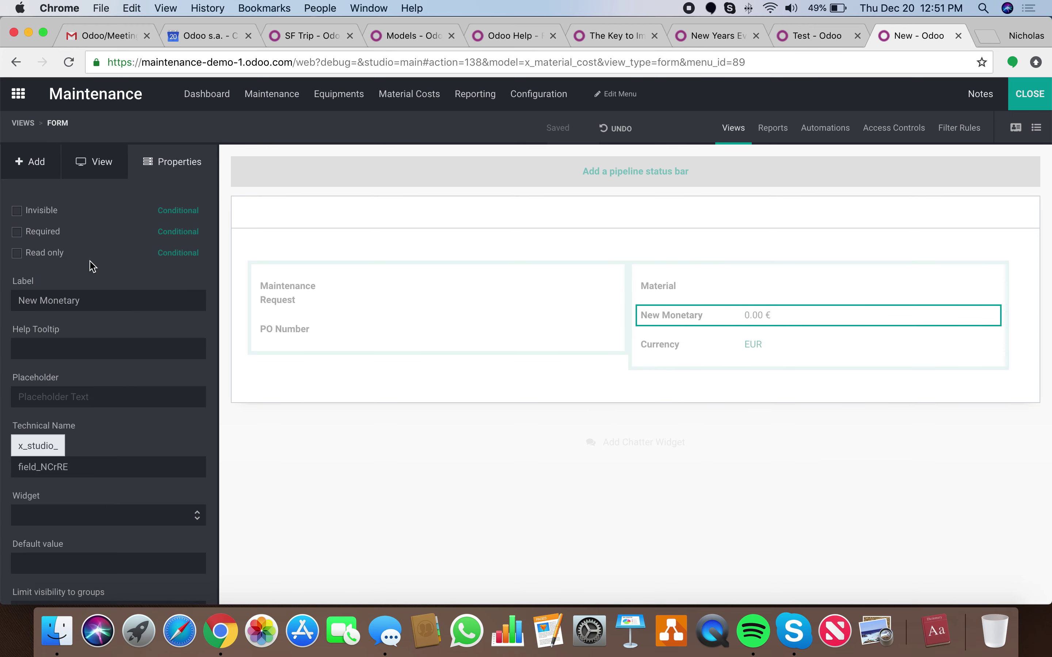
{"action": "triple_click", "coordinate": [87, 300]}
{"action": "type", "text": "Material Cost"}
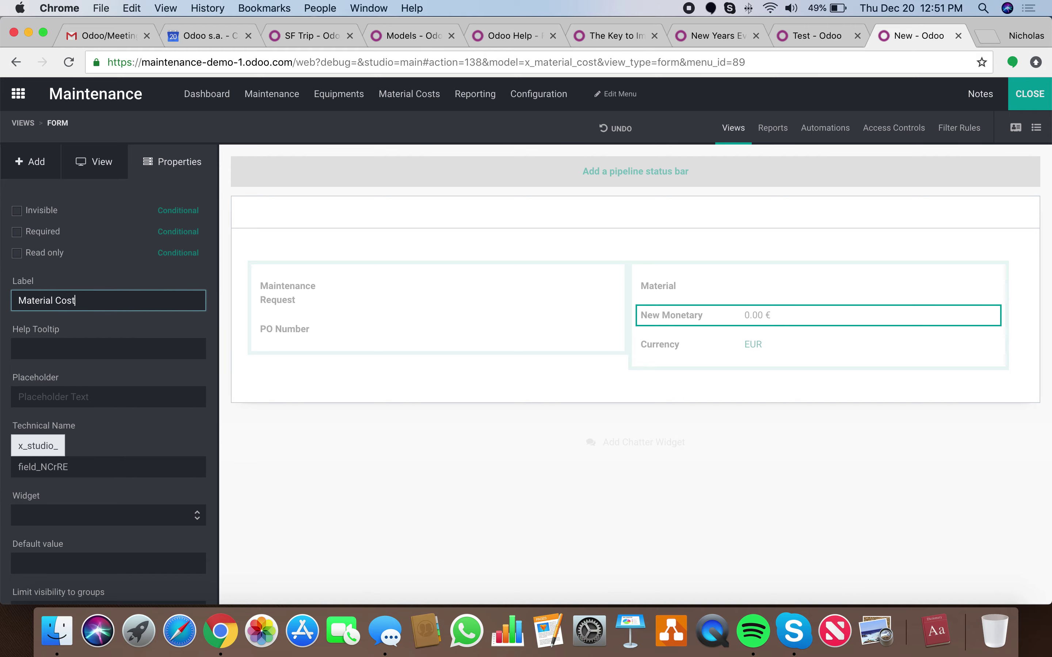
{"action": "type", "text": "s"}
{"action": "key", "text": "Return"}
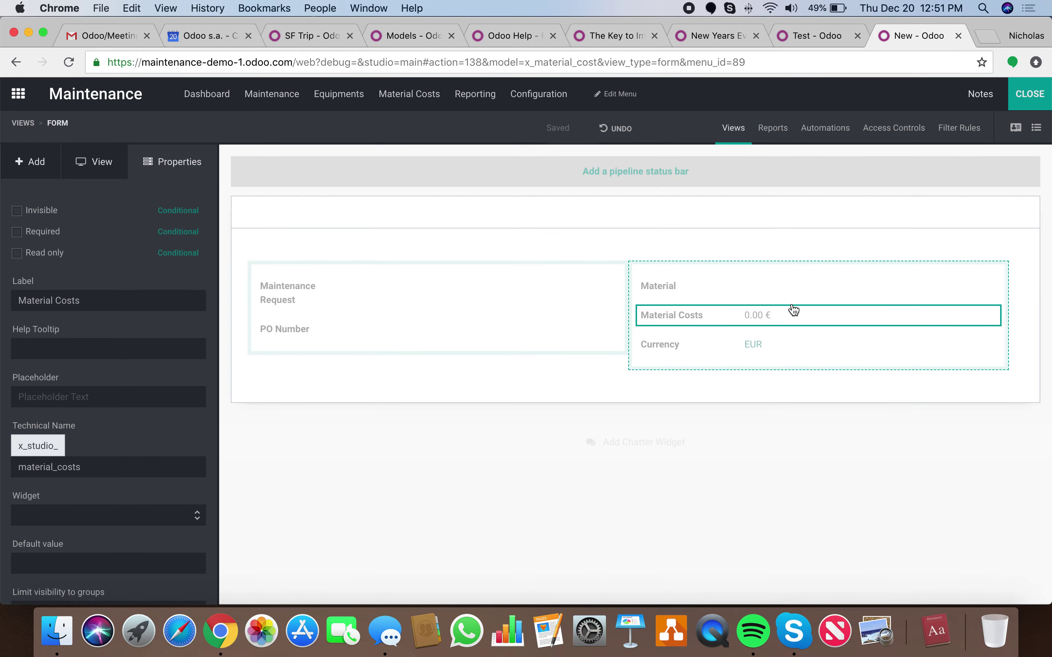
{"action": "left_click", "coordinate": [1026, 96]}
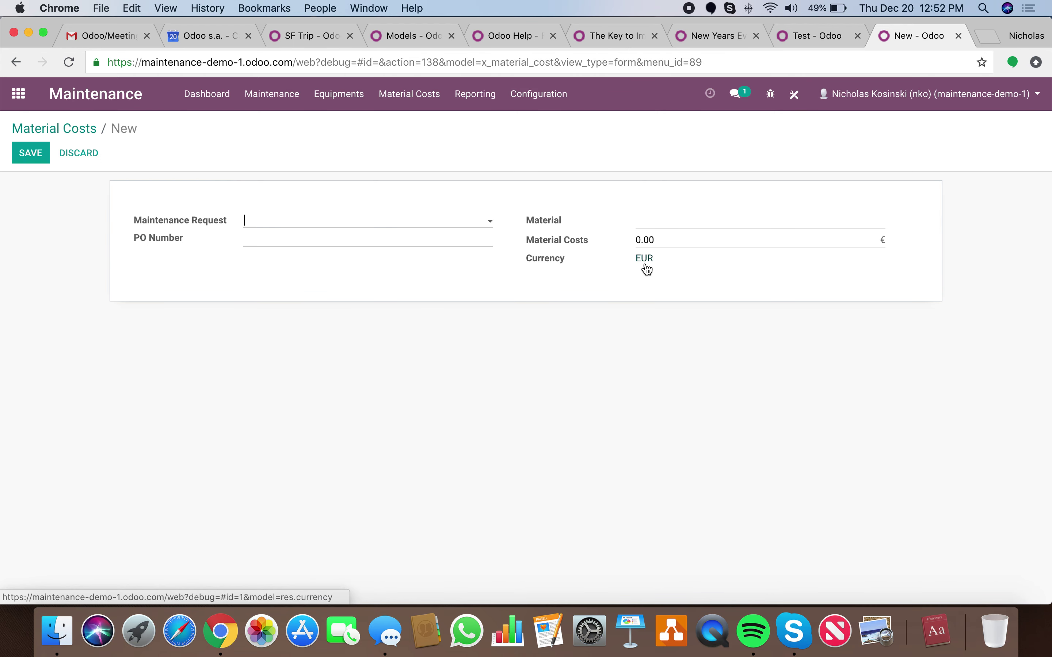
Create and save a new maintenance request 'Test 123' from the Maintenance Request field
{"action": "left_click", "coordinate": [352, 221]}
{"action": "left_click", "coordinate": [347, 245]}
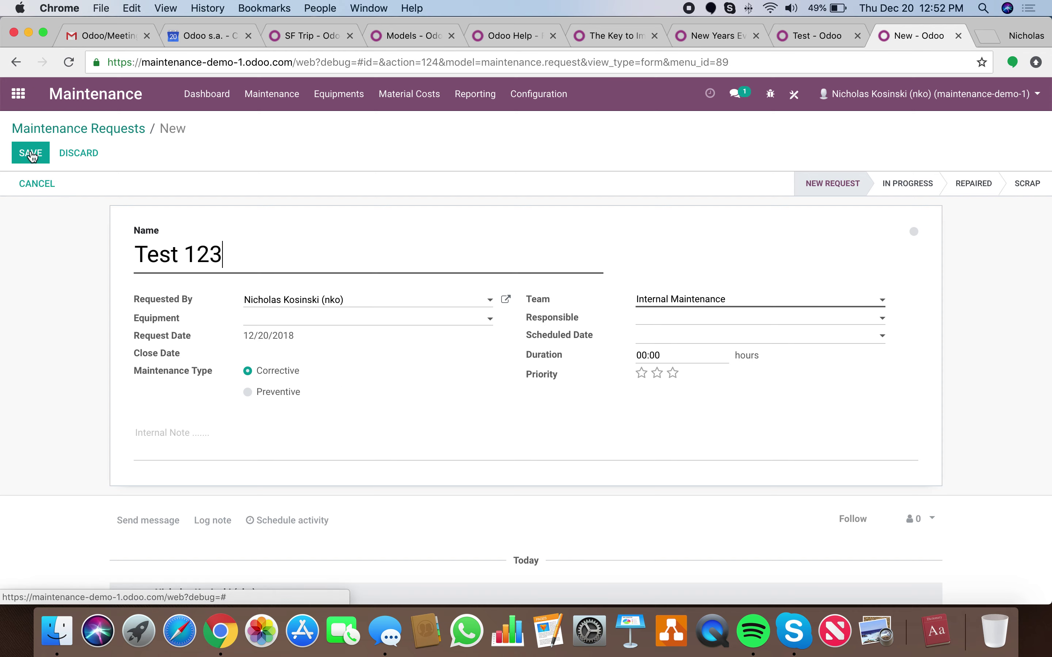
{"action": "left_click", "coordinate": [34, 159]}
{"action": "left_click", "coordinate": [29, 151]}
Add a tab block below Maintenance Type with its first tab named 'Description'
{"action": "left_click", "coordinate": [798, 97]}
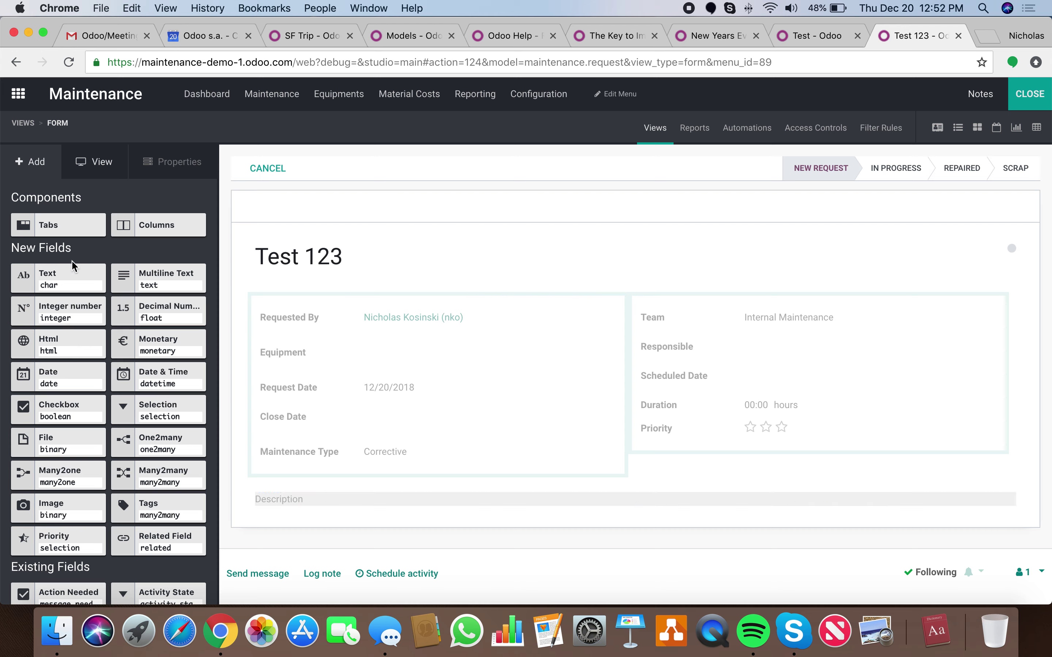
{"action": "left_click_drag", "start_coordinate": [73, 234], "coordinate": [392, 485]}
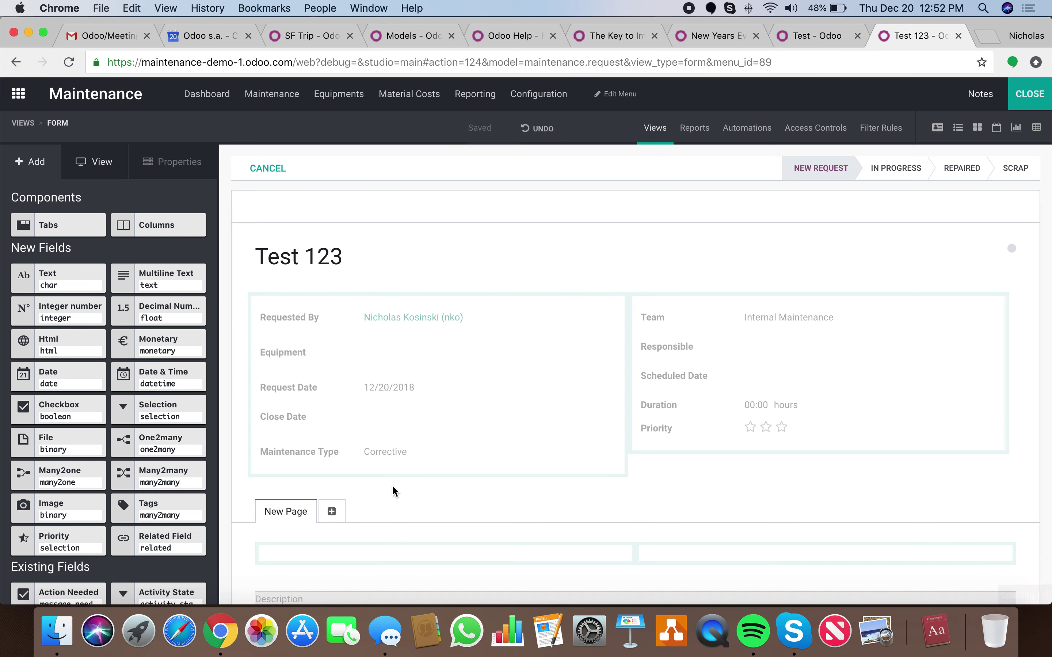
{"action": "left_click", "coordinate": [286, 513]}
{"action": "triple_click", "coordinate": [96, 230]}
{"action": "type", "text": "D"}
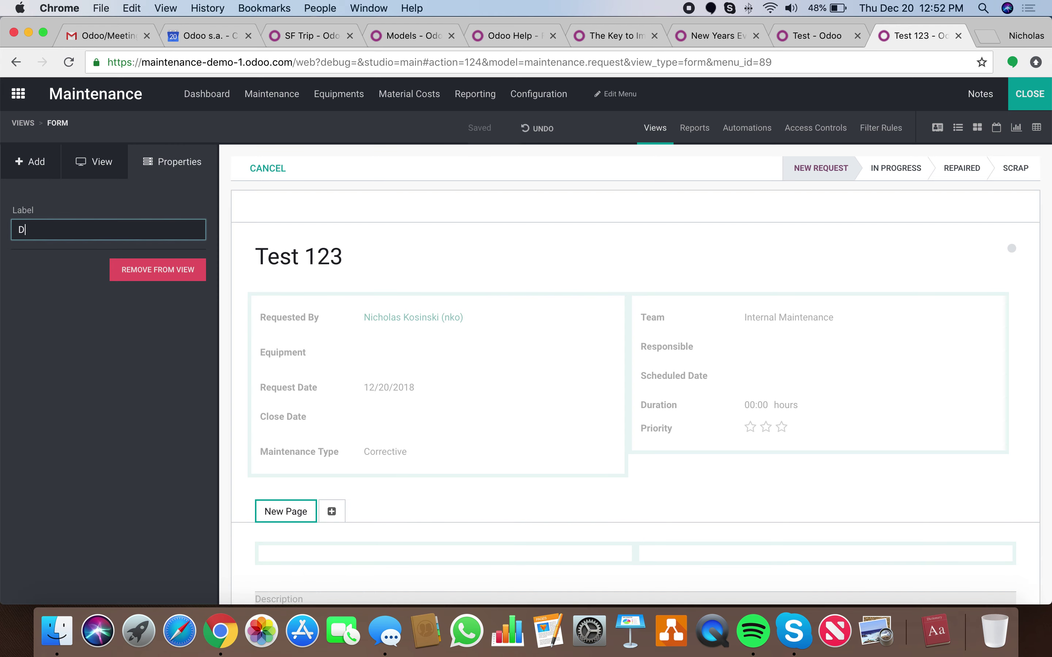
{"action": "type", "text": "escription"}
{"action": "left_click", "coordinate": [39, 312]}
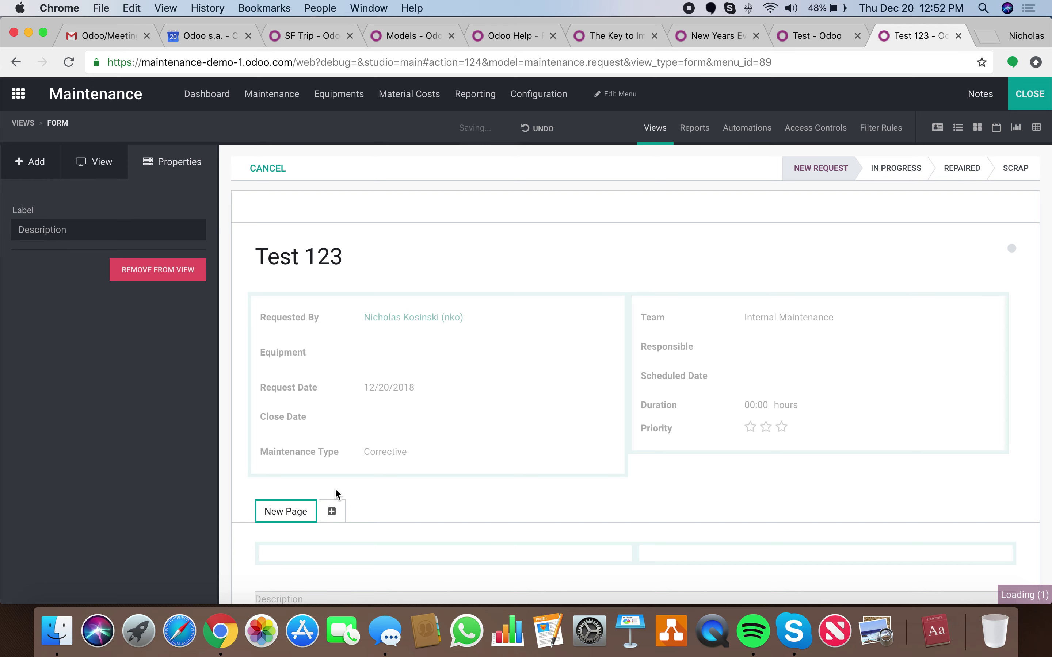
Add a second tab named 'Material Costs' and drop a one-to-many field into it
{"action": "left_click", "coordinate": [336, 513]}
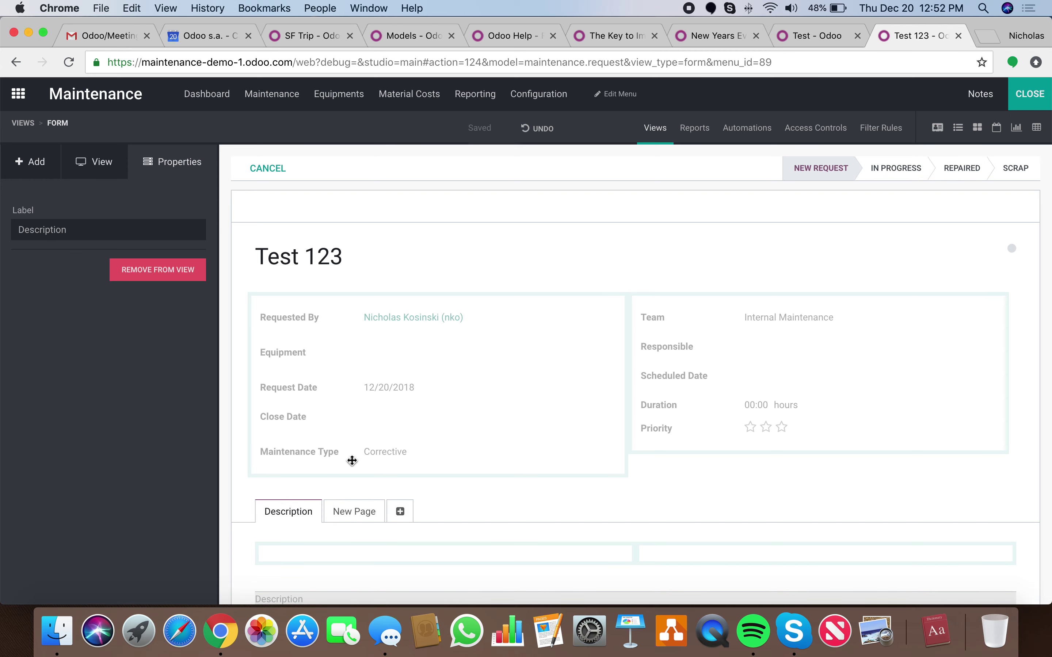
{"action": "left_click", "coordinate": [369, 520]}
{"action": "triple_click", "coordinate": [94, 230]}
{"action": "type", "text": "Ma"}
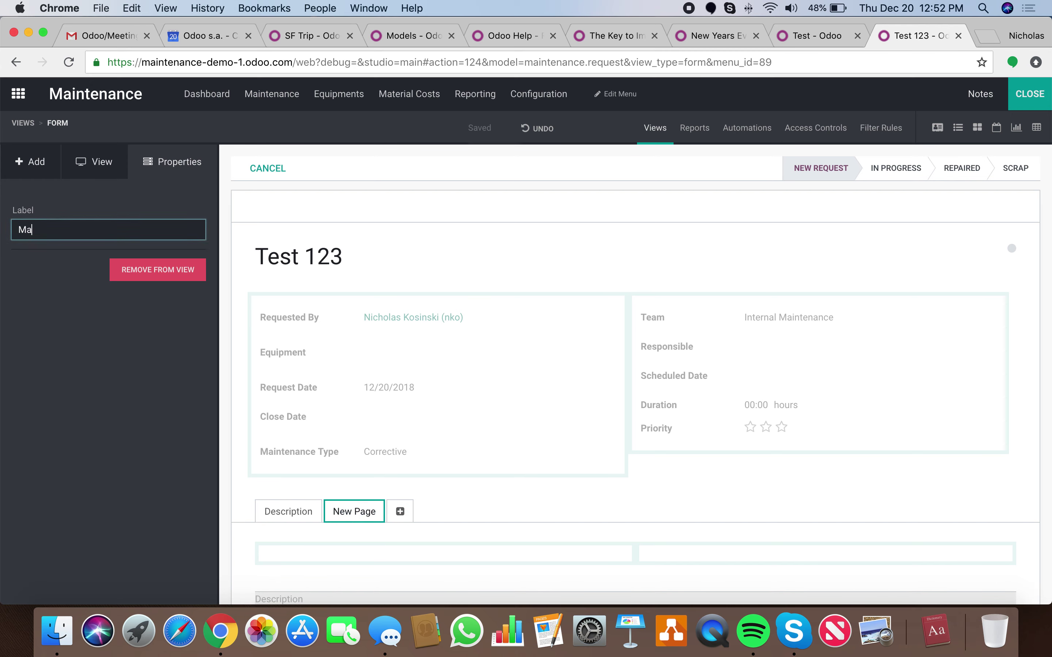
{"action": "type", "text": "terial Costs"}
{"action": "left_click", "coordinate": [59, 376]}
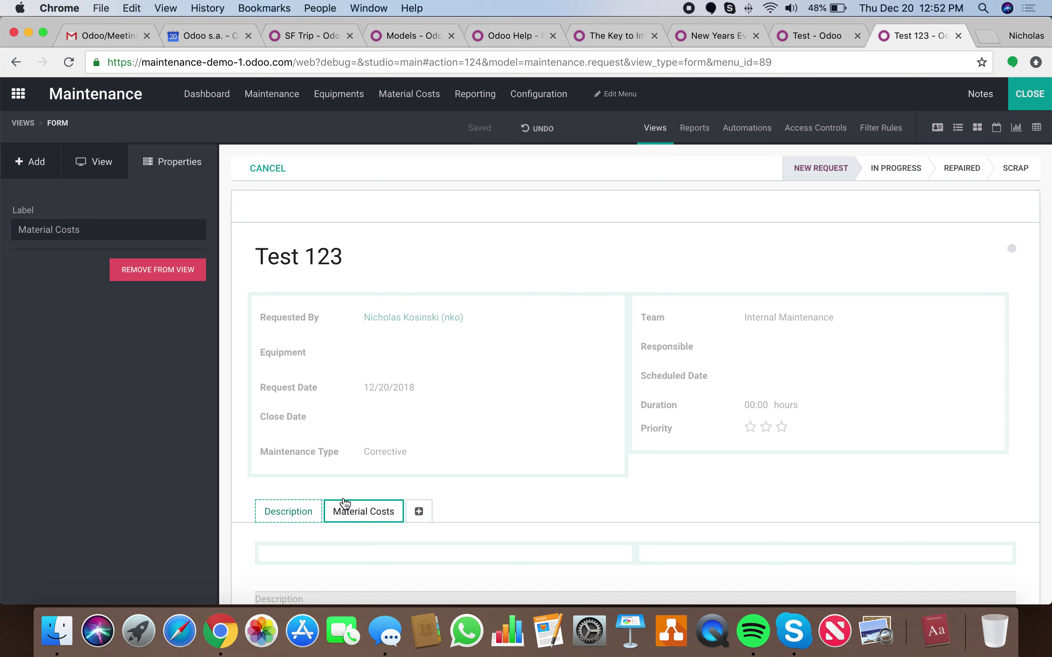
{"action": "left_click", "coordinate": [45, 164]}
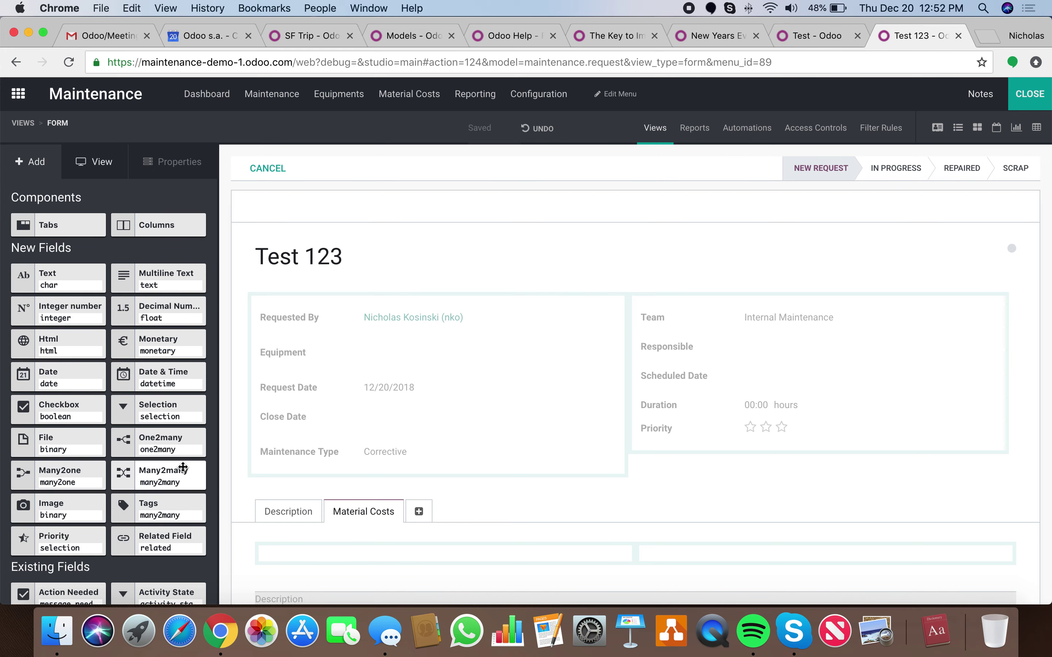
{"action": "left_click_drag", "start_coordinate": [183, 446], "coordinate": [606, 578]}
Cancel the related-field prompt and delete the two empty groups below the tabs
{"action": "left_click", "coordinate": [512, 235]}
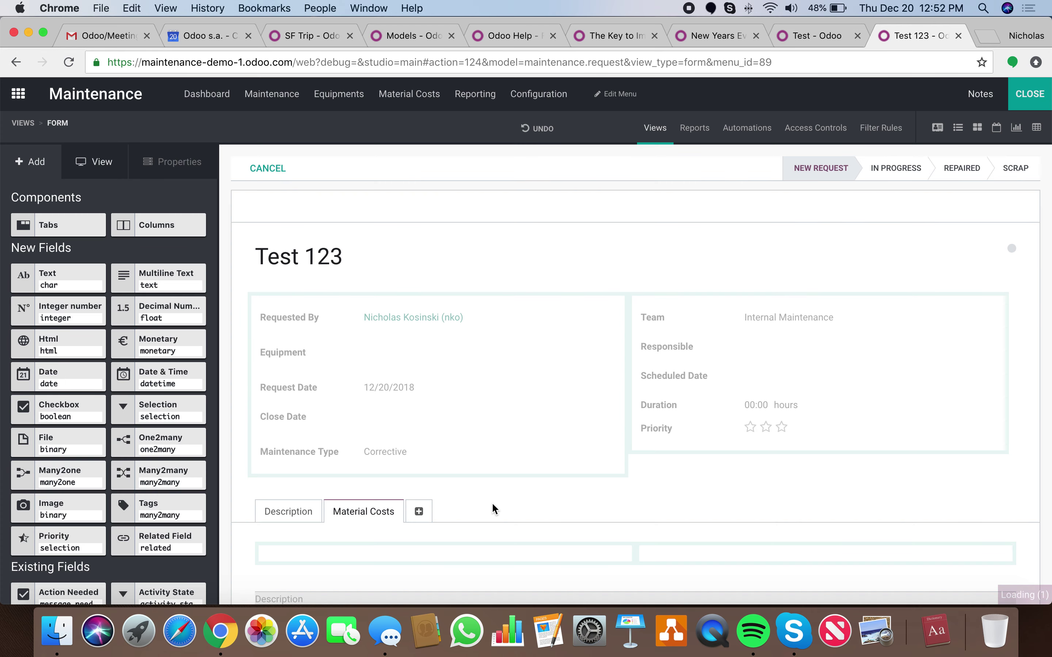
{"action": "left_click", "coordinate": [478, 561]}
{"action": "left_click", "coordinate": [161, 269]}
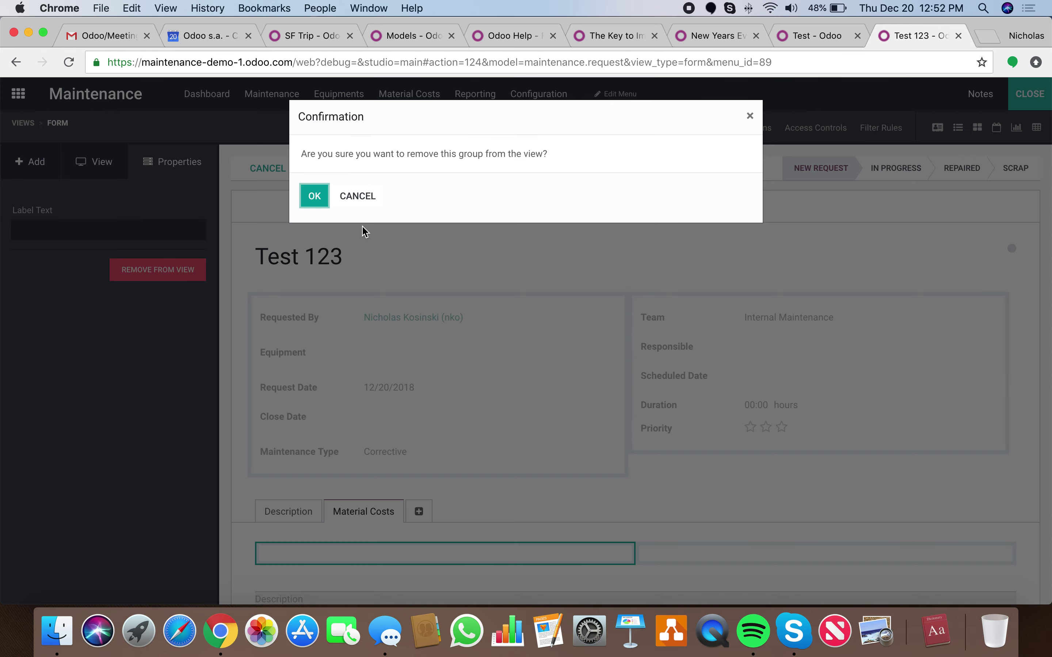
{"action": "left_click", "coordinate": [322, 201]}
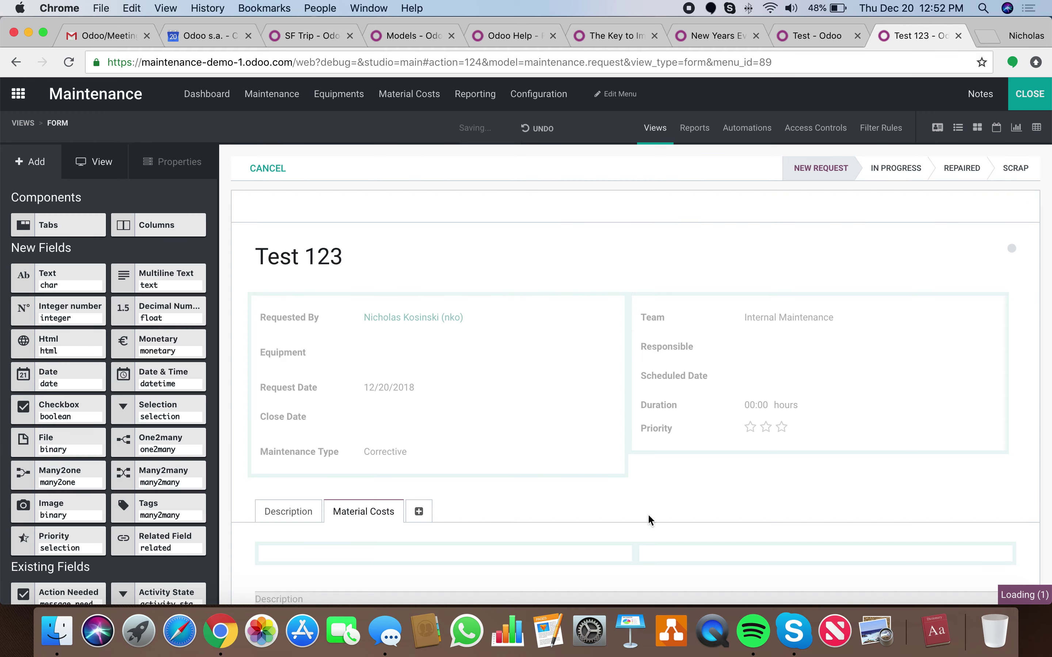
{"action": "left_click", "coordinate": [604, 556]}
{"action": "left_click", "coordinate": [183, 270]}
{"action": "left_click", "coordinate": [318, 196]}
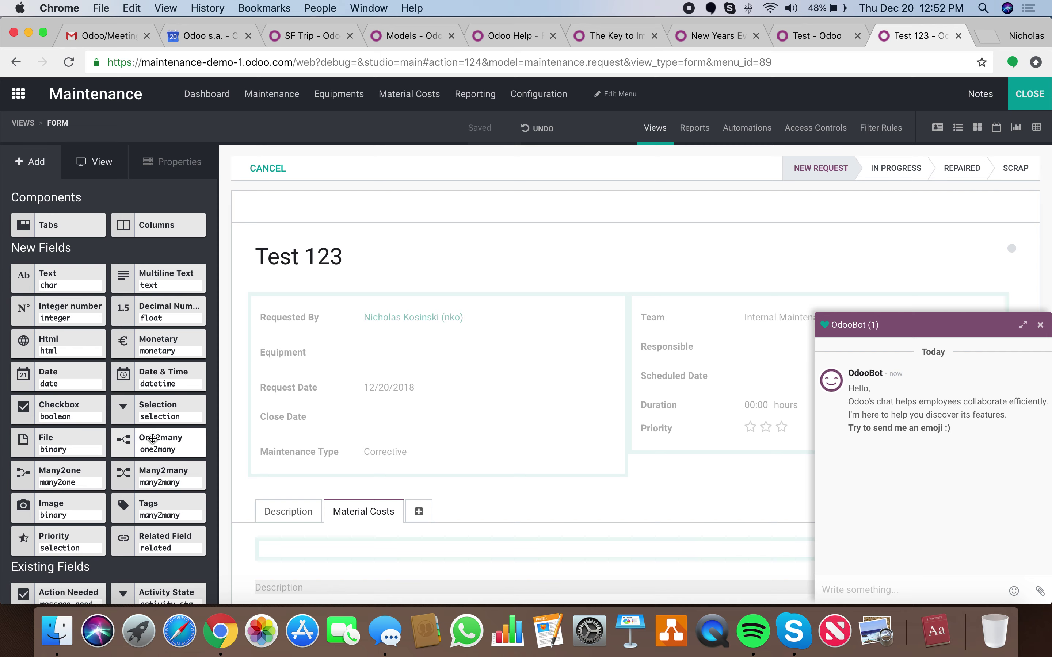
Add a one-to-many field in the Material Costs tab related via Maintenance Request (x_material_cost)
{"action": "left_click_drag", "start_coordinate": [169, 440], "coordinate": [599, 563]}
{"action": "left_click", "coordinate": [1040, 326]}
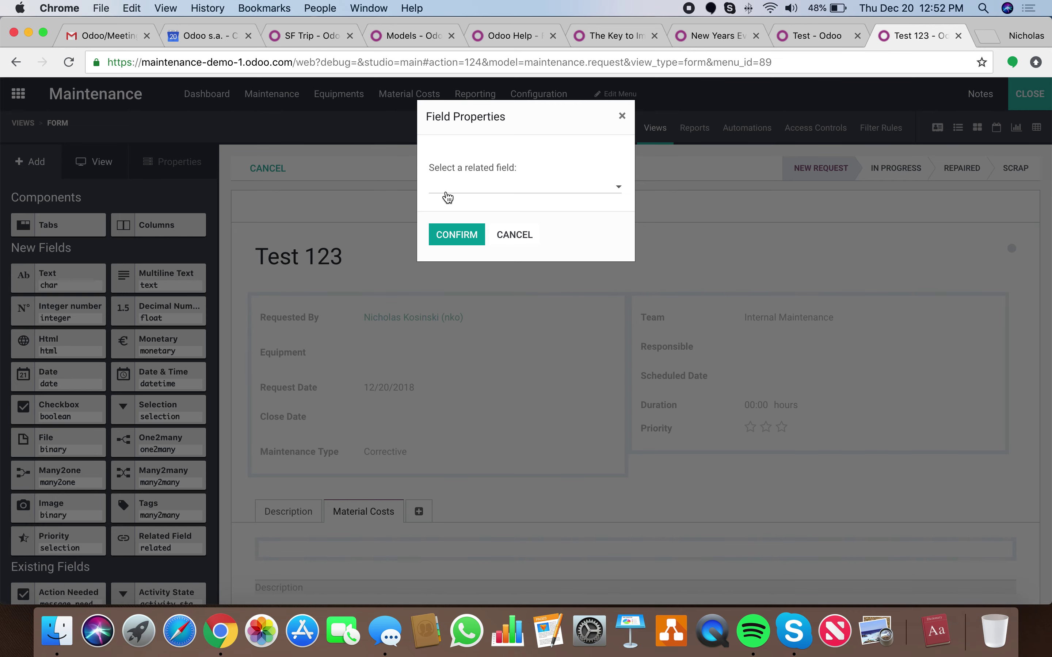
{"action": "left_click", "coordinate": [466, 191]}
{"action": "left_click", "coordinate": [483, 204]}
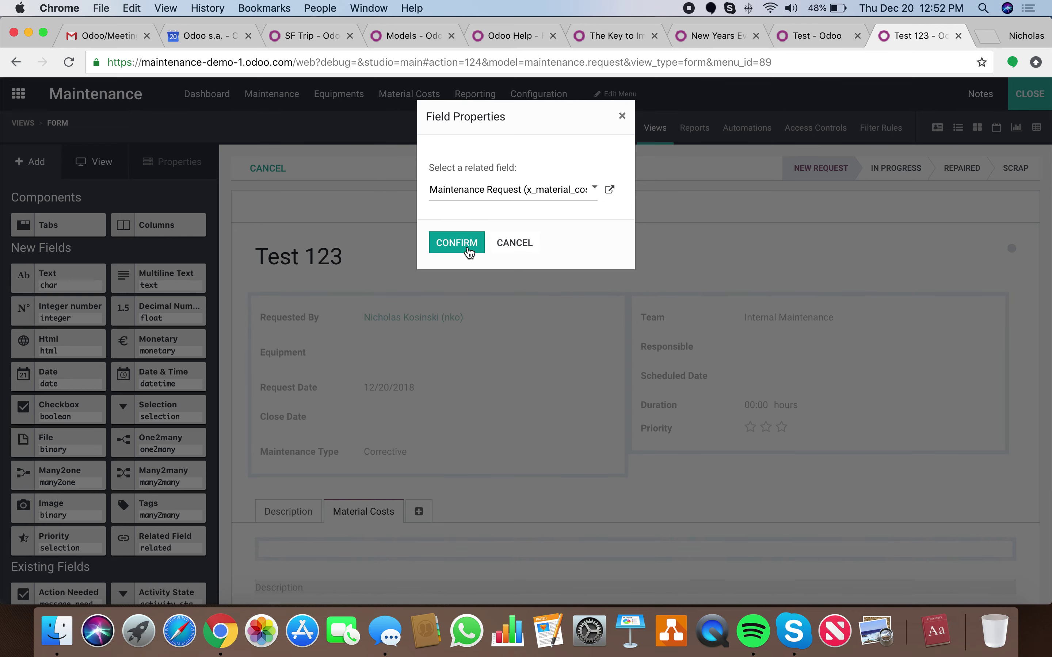
{"action": "left_click", "coordinate": [457, 242]}
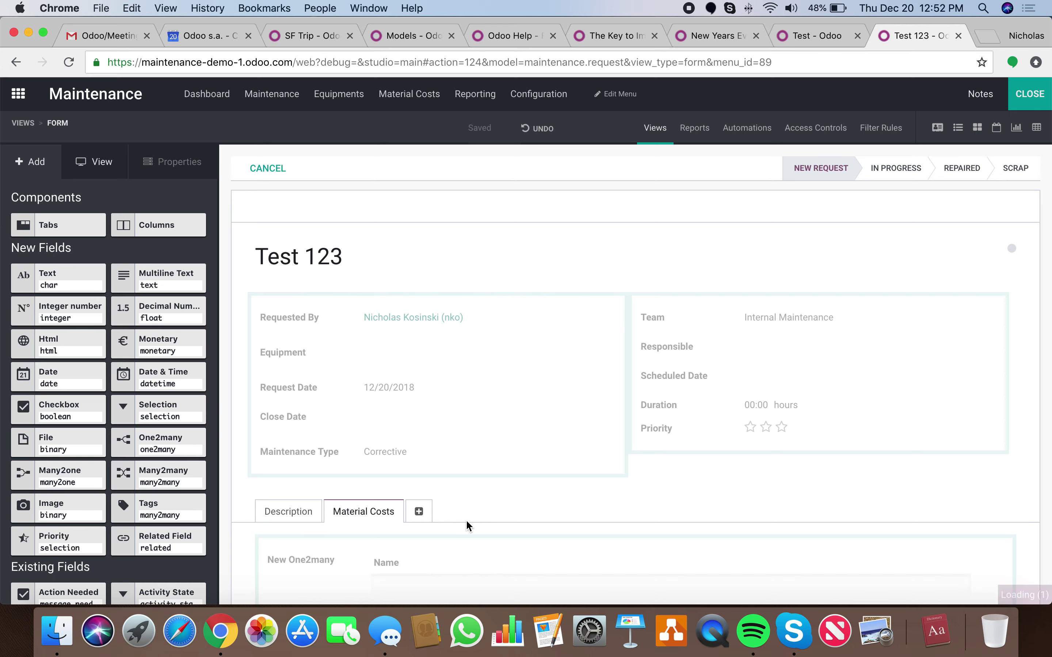
{"action": "scroll", "coordinate": [466, 520], "scroll_direction": "down", "scroll_amount": 4}
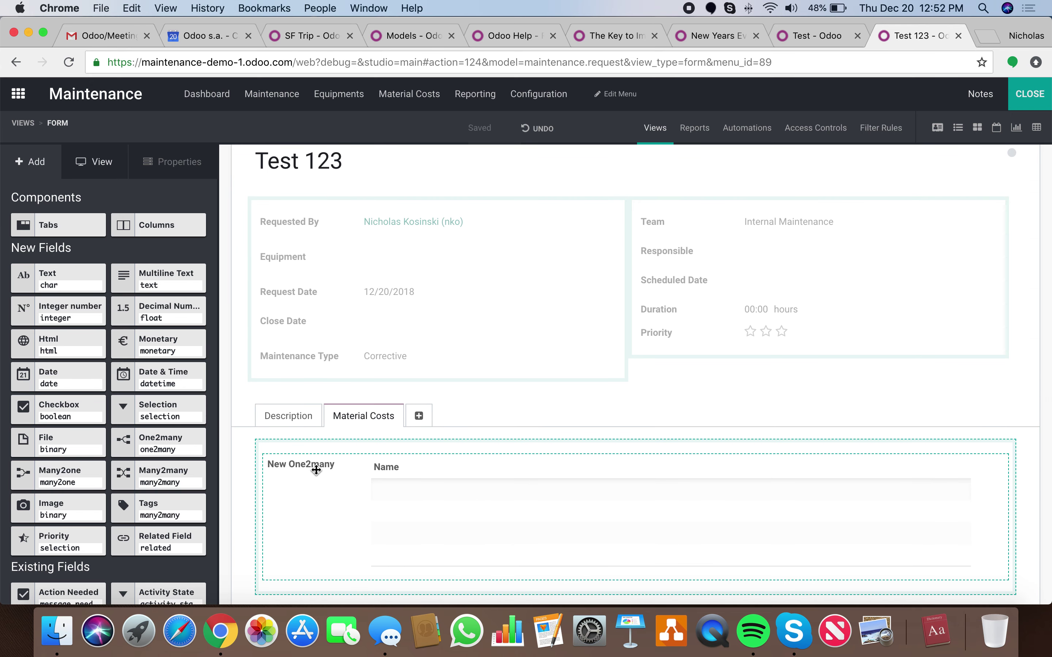
Relabel the one-to-many field 'Material Costs' and open its embedded list view for editing
{"action": "mouse_move", "coordinate": [314, 468]}
{"action": "left_click", "coordinate": [302, 466]}
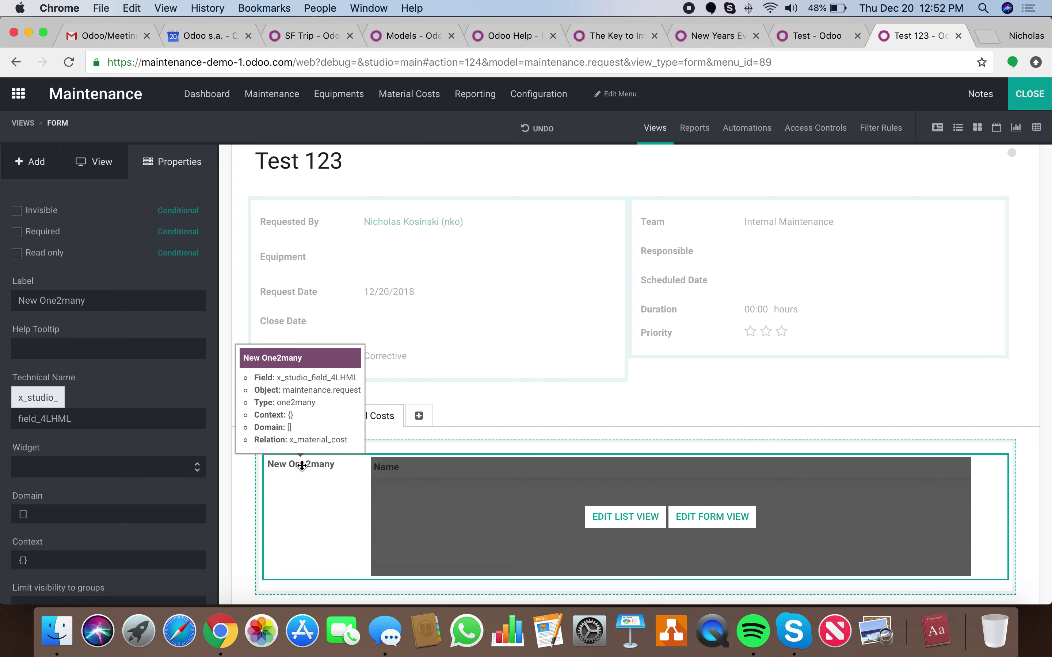
{"action": "triple_click", "coordinate": [66, 299]}
{"action": "key", "text": "BackSpace"}
{"action": "left_click", "coordinate": [78, 283]}
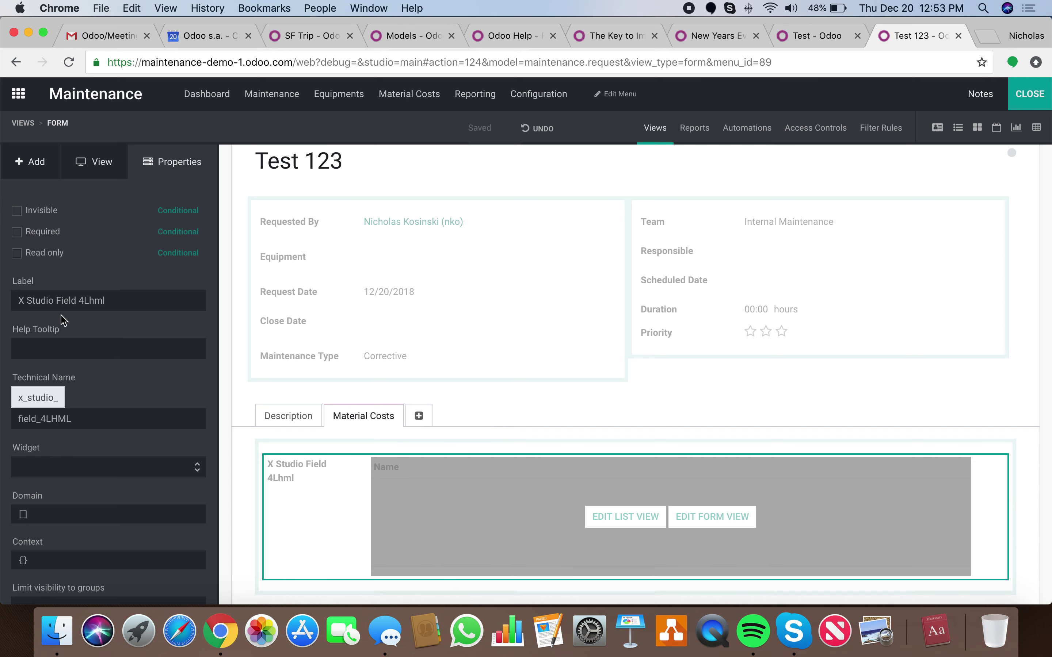
{"action": "left_click", "coordinate": [119, 294]}
{"action": "triple_click", "coordinate": [109, 307]}
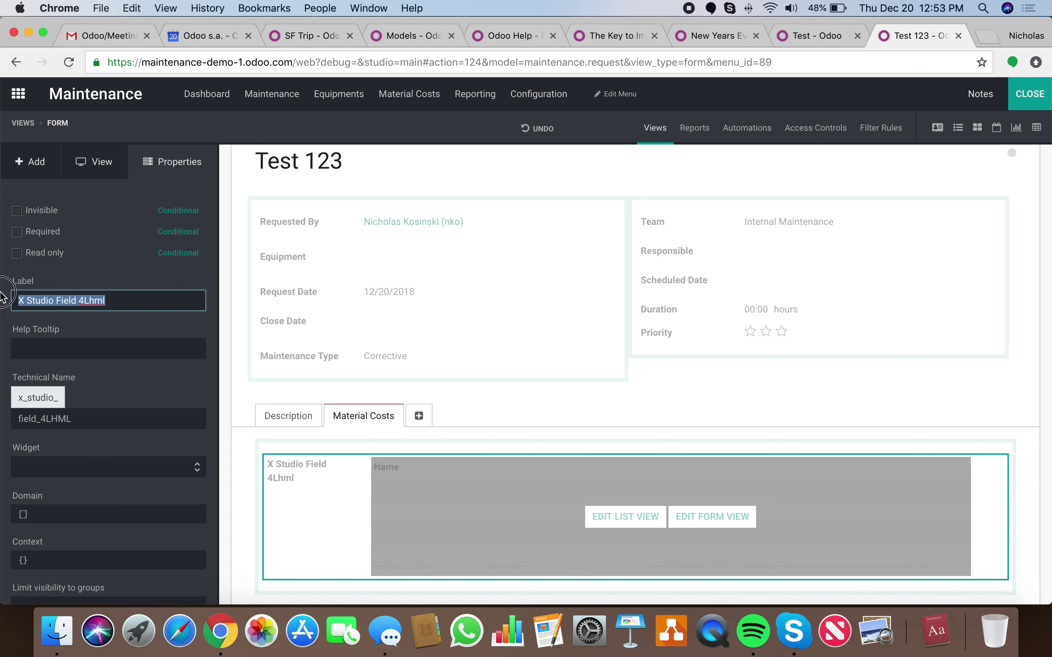
{"action": "type", "text": "Material Costs"}
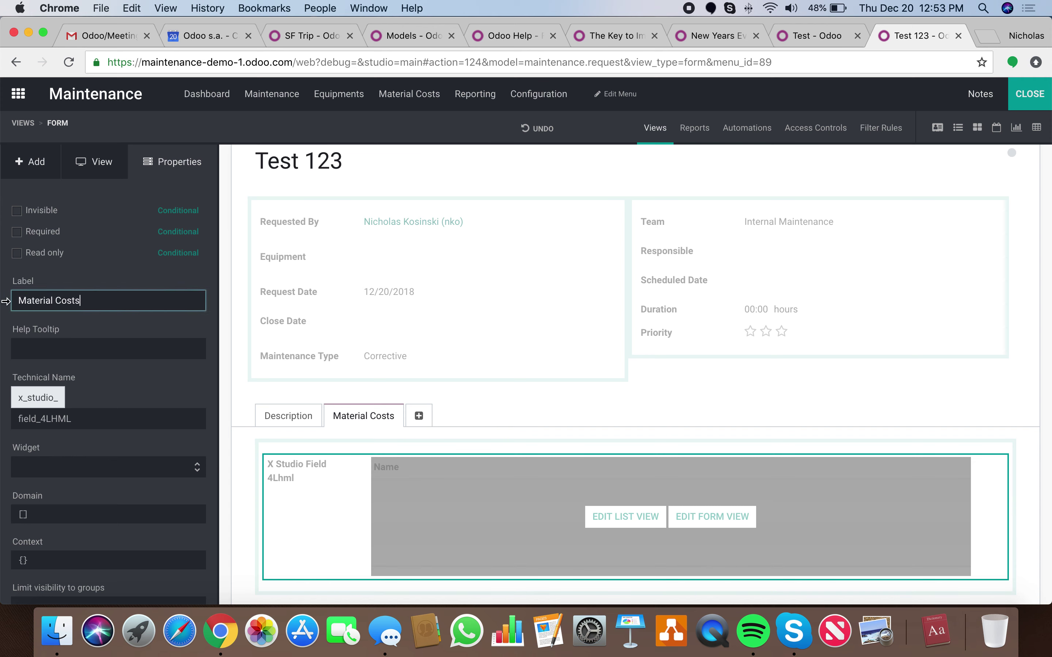
{"action": "key", "text": "Return"}
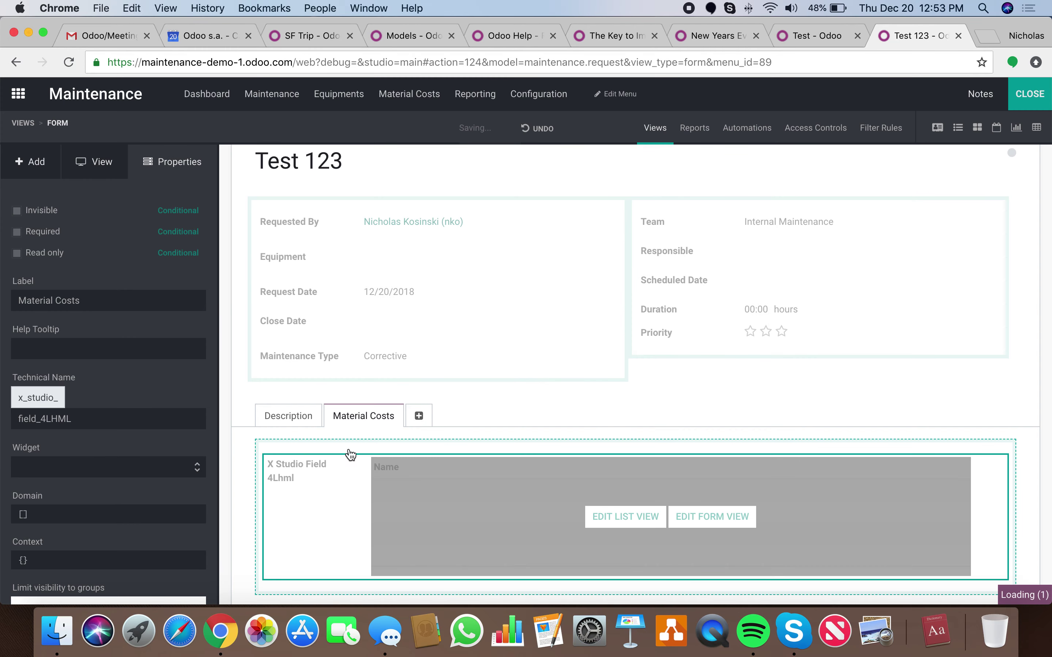
{"action": "left_click", "coordinate": [606, 514]}
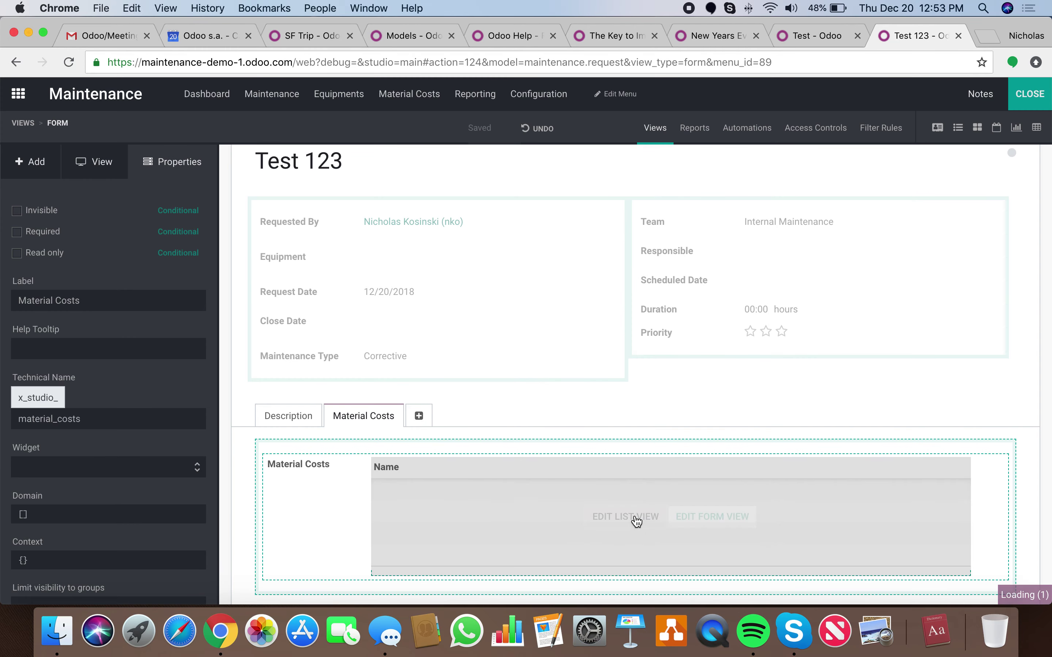
{"action": "left_click", "coordinate": [429, 190]}
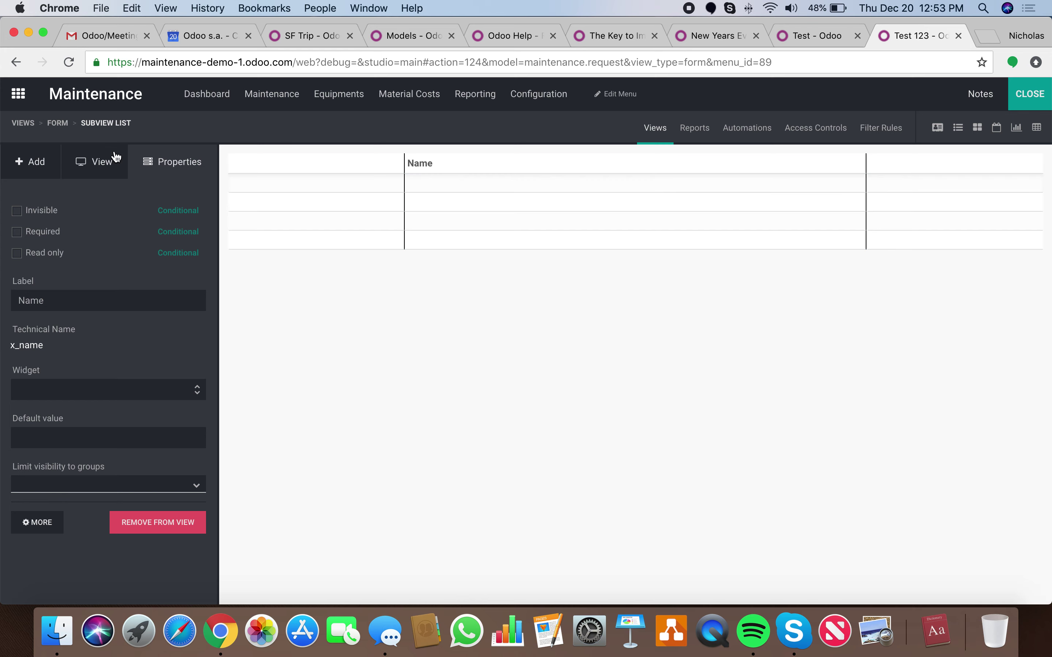
Add Material, Maintenance Request, Material Costs and PO Number columns to the embedded list
{"action": "left_click", "coordinate": [38, 173]}
{"action": "scroll", "coordinate": [187, 491], "scroll_direction": "down", "scroll_amount": 3}
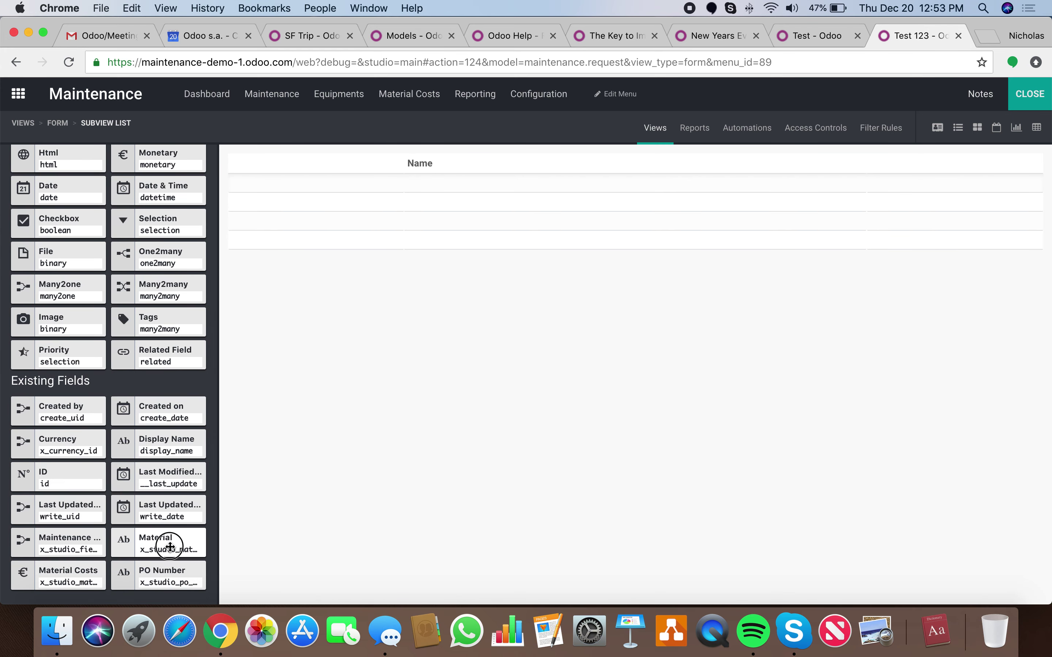
{"action": "left_click_drag", "start_coordinate": [169, 543], "coordinate": [911, 159]}
{"action": "left_click_drag", "start_coordinate": [64, 543], "coordinate": [532, 170]}
{"action": "left_click_drag", "start_coordinate": [86, 584], "coordinate": [983, 171]}
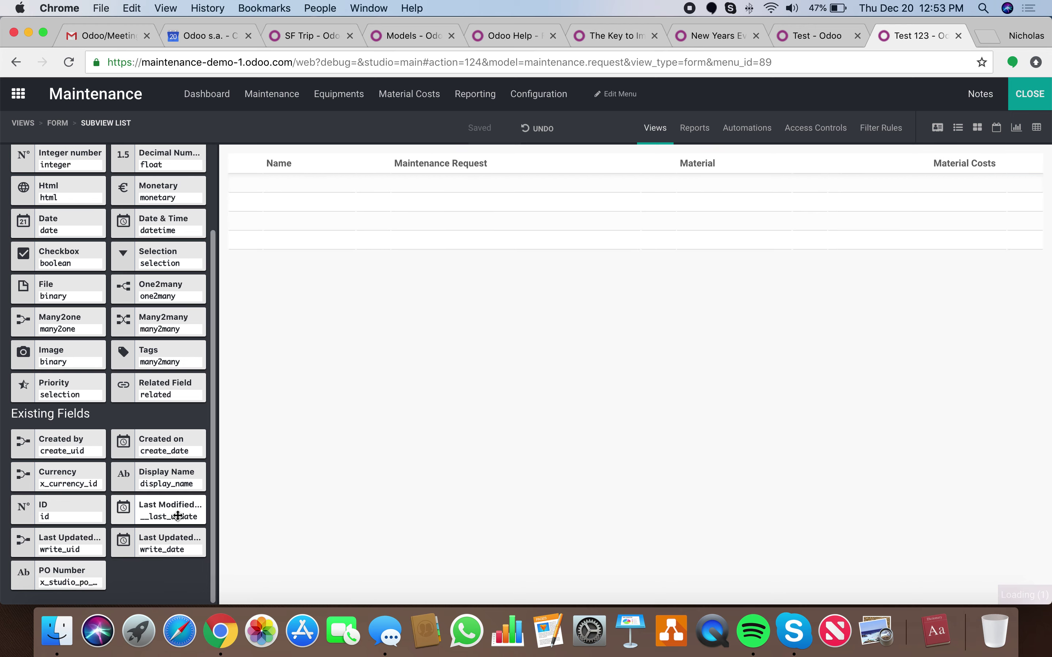
{"action": "left_click_drag", "start_coordinate": [84, 578], "coordinate": [629, 190]}
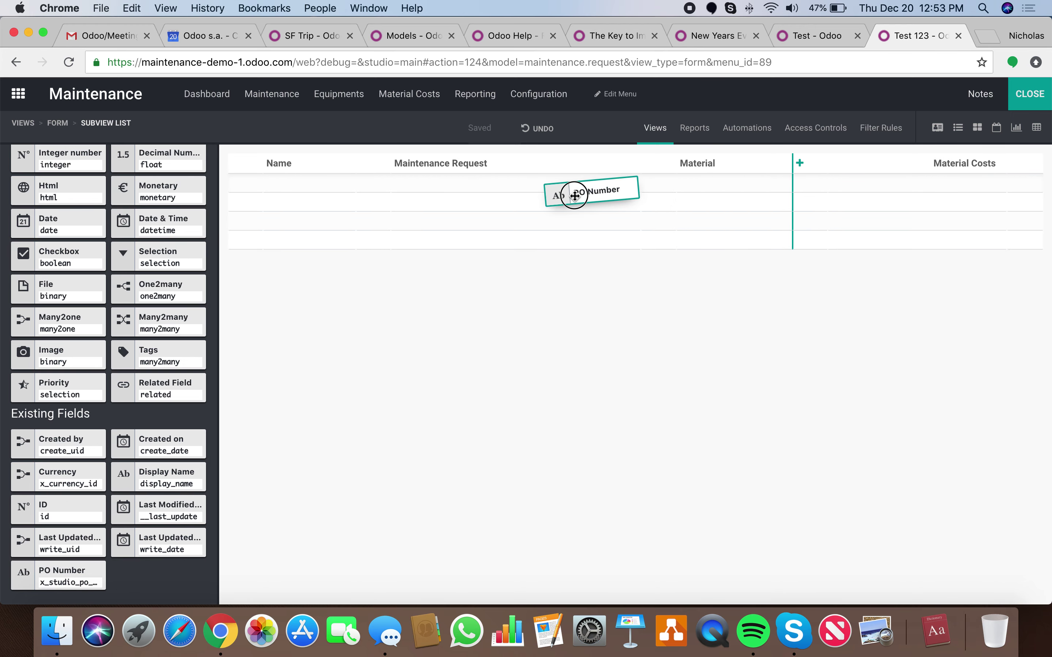
{"action": "left_click_drag", "start_coordinate": [574, 195], "coordinate": [340, 183]}
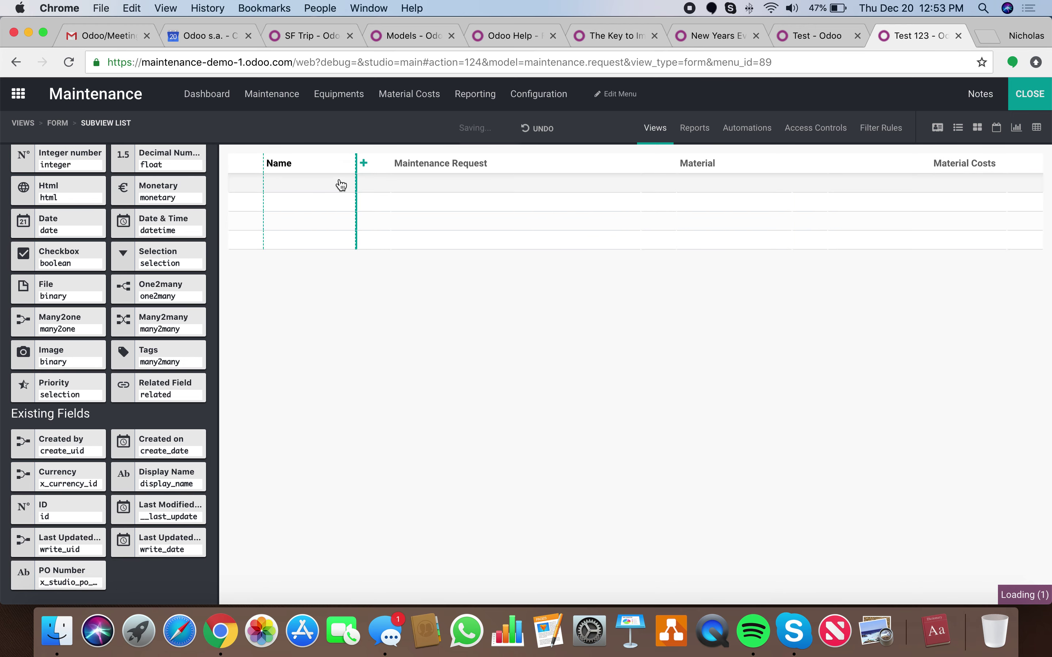
Remove the Name column from the embedded list
{"action": "left_click", "coordinate": [274, 166]}
{"action": "left_click", "coordinate": [172, 522]}
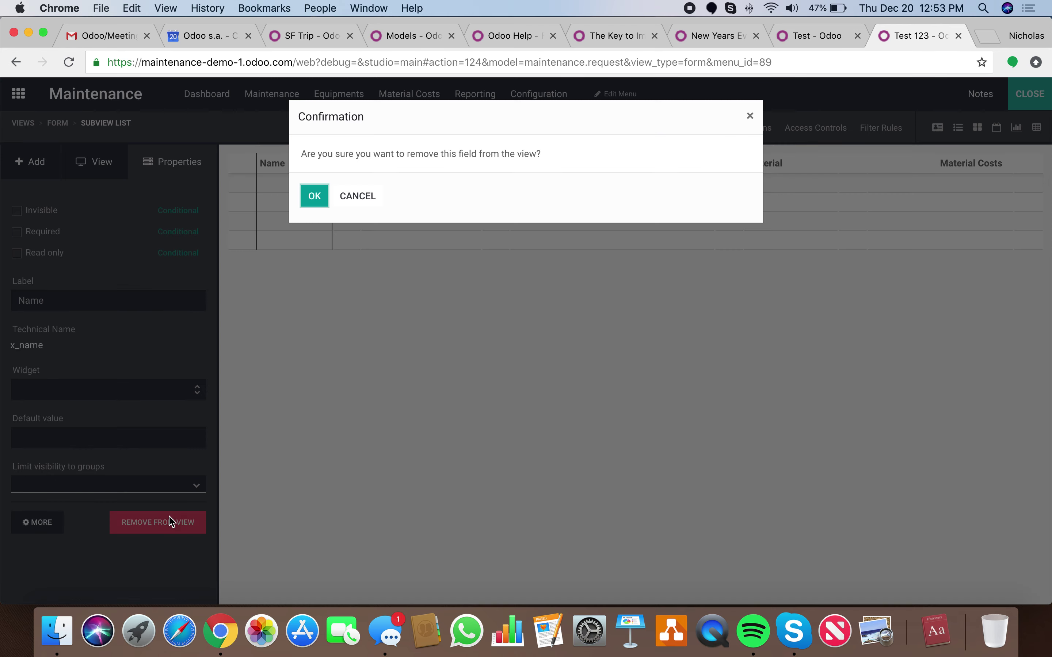
{"action": "left_click", "coordinate": [315, 195]}
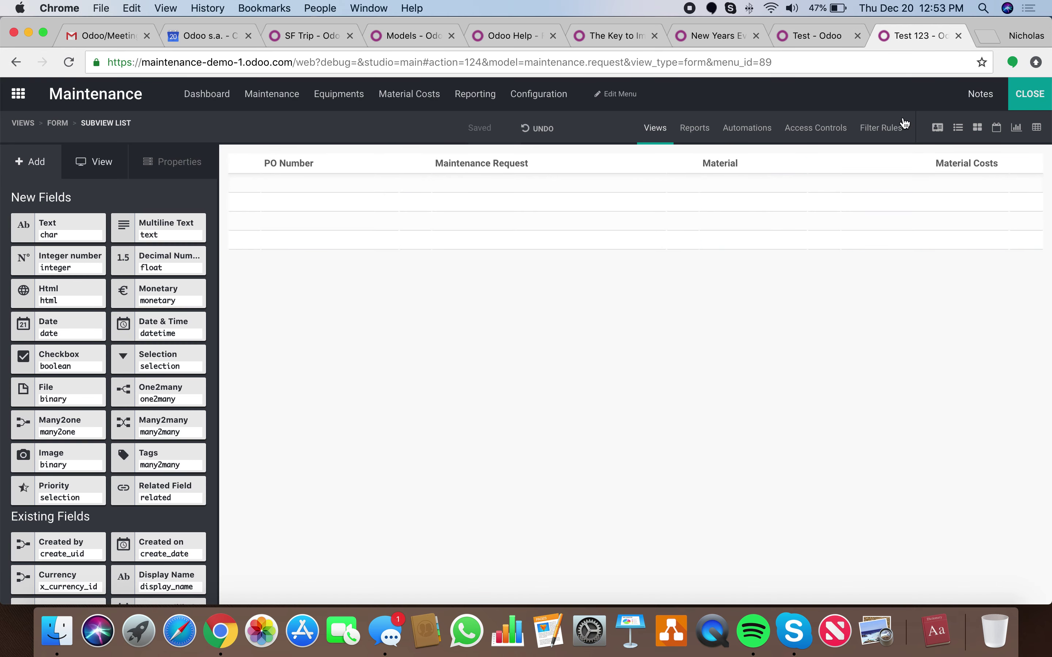
Add a Material Costs line (PO 123, Test 123, Wood, 12.50), save the request, and reopen Studio
{"action": "left_click", "coordinate": [1034, 101]}
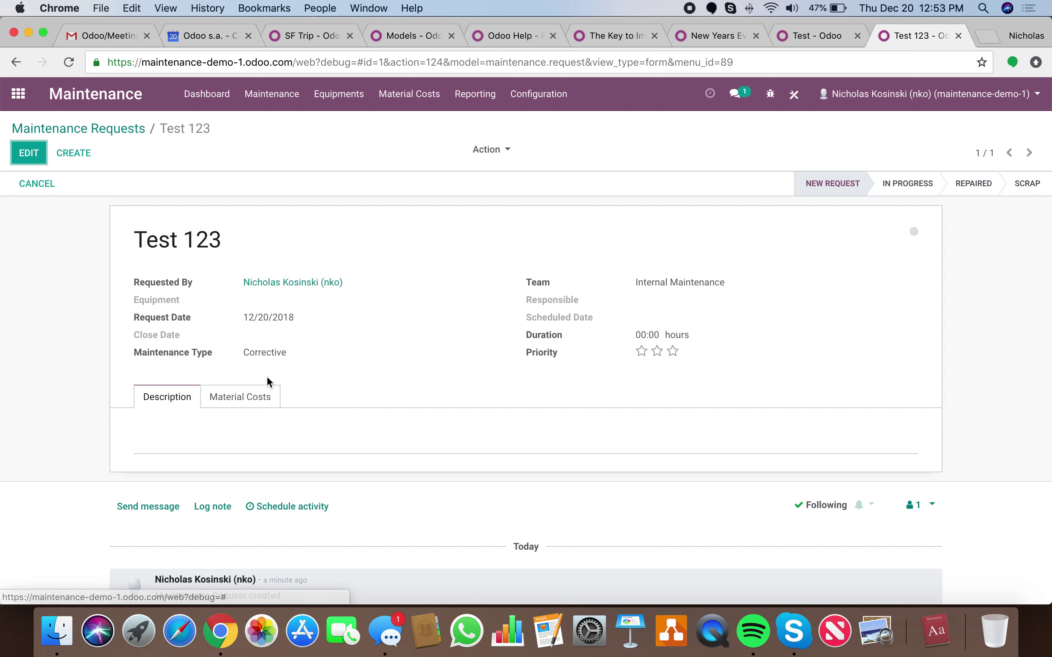
{"action": "left_click", "coordinate": [248, 399]}
{"action": "left_click", "coordinate": [28, 153]}
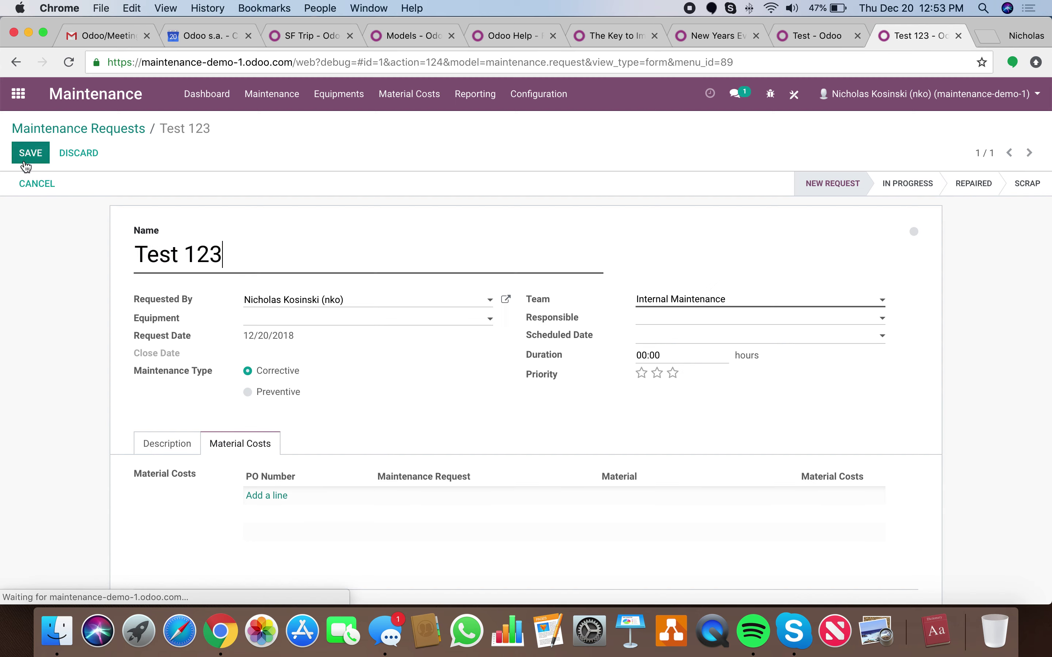
{"action": "left_click", "coordinate": [278, 496]}
{"action": "left_click", "coordinate": [376, 177]}
{"action": "left_click", "coordinate": [414, 191]}
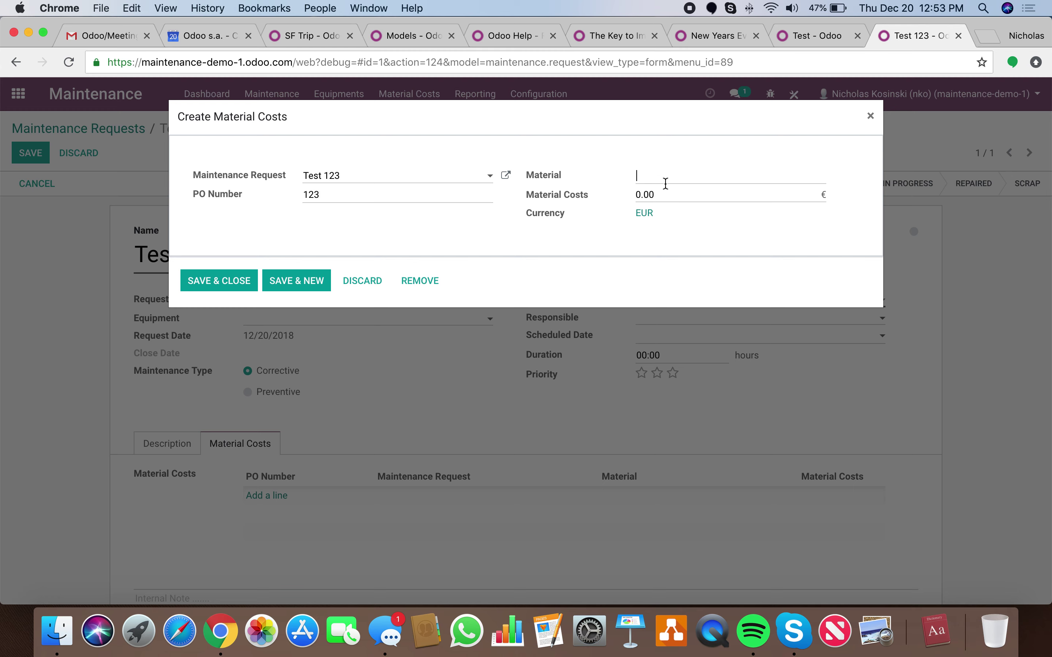
{"action": "type", "text": "Wood"}
{"action": "key", "text": "Tab"}
{"action": "left_click", "coordinate": [219, 281]}
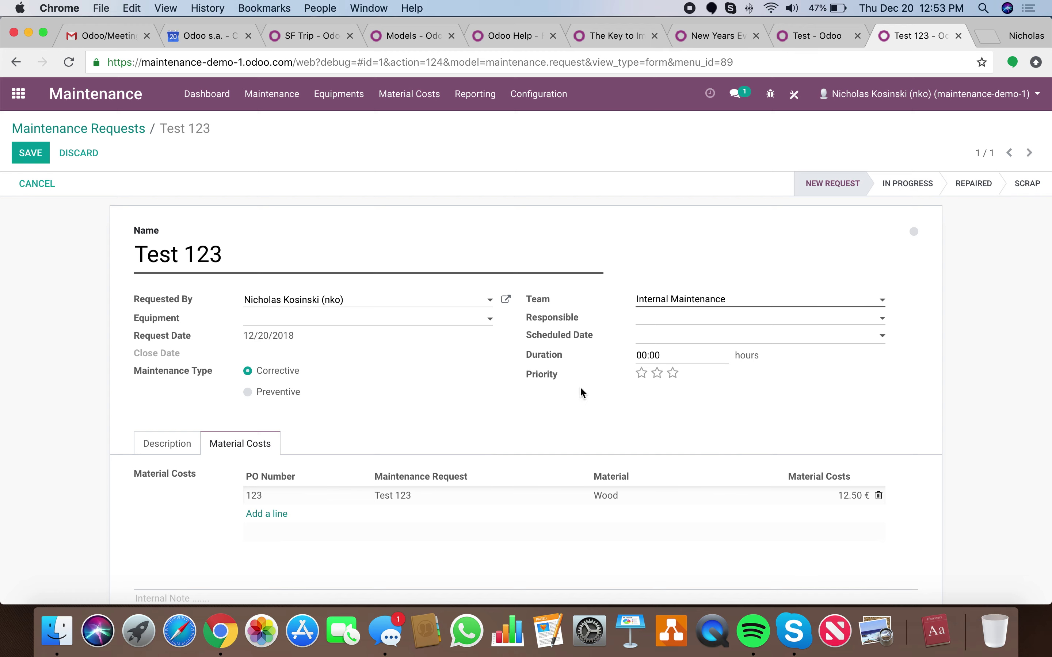
{"action": "left_click", "coordinate": [35, 160]}
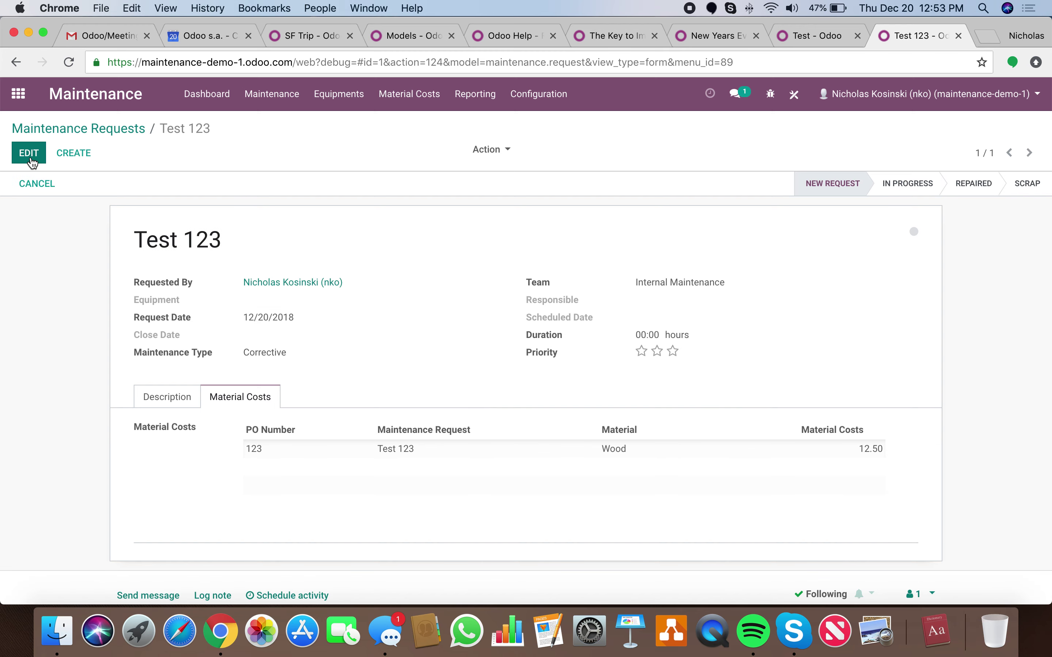
{"action": "left_click", "coordinate": [798, 100]}
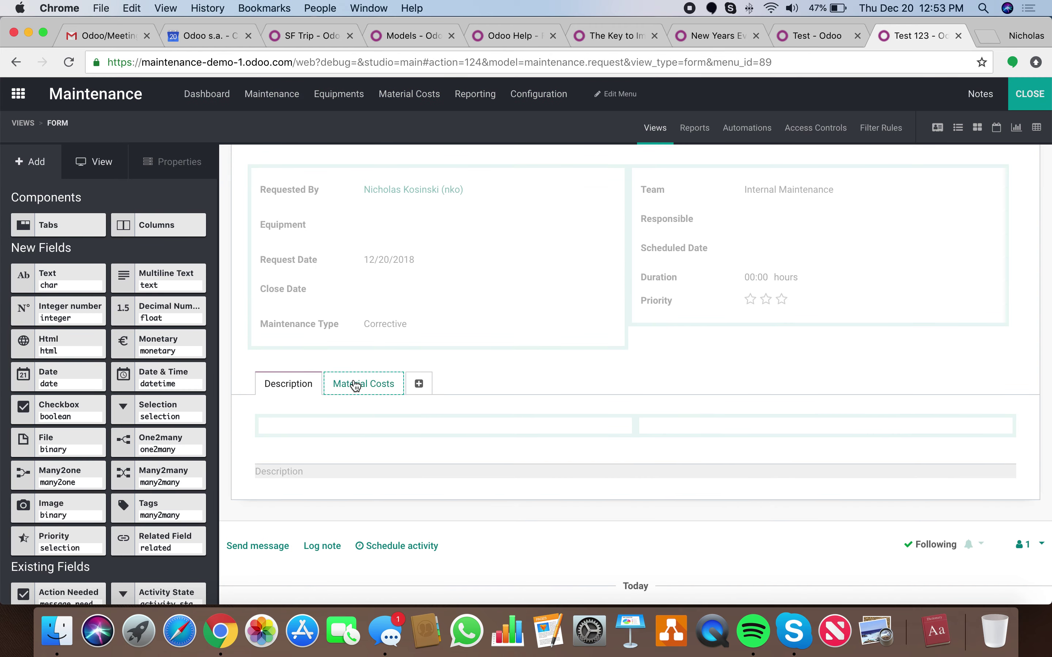
Add a sum aggregate to the cost field in the form's Studio customization XML
{"action": "left_click", "coordinate": [355, 385]}
{"action": "left_click", "coordinate": [549, 519]}
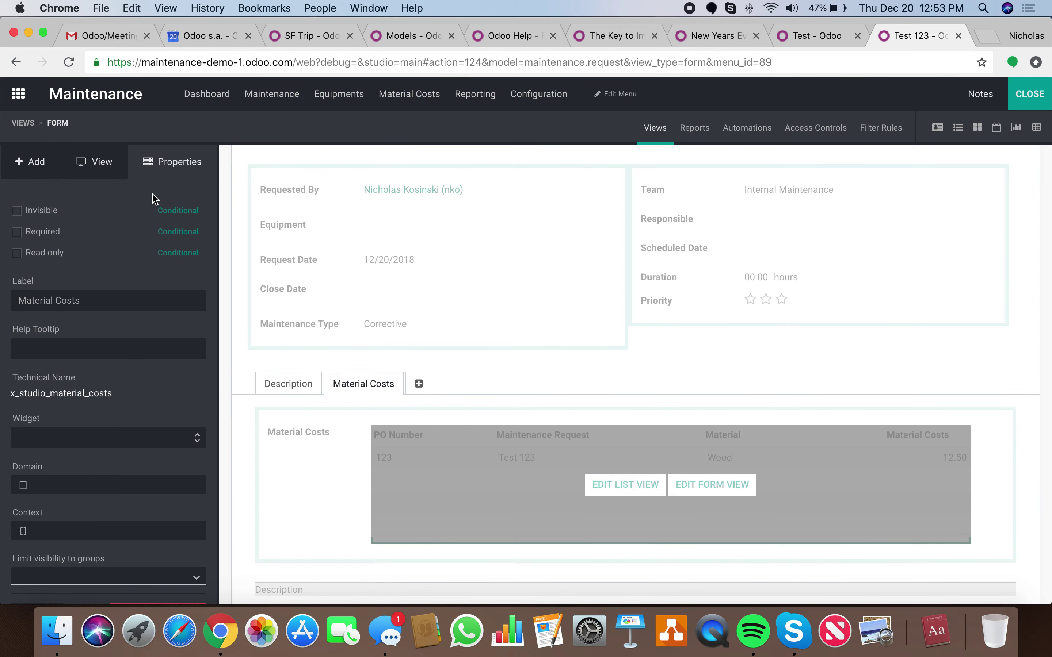
{"action": "left_click", "coordinate": [107, 172]}
{"action": "left_click", "coordinate": [107, 305]}
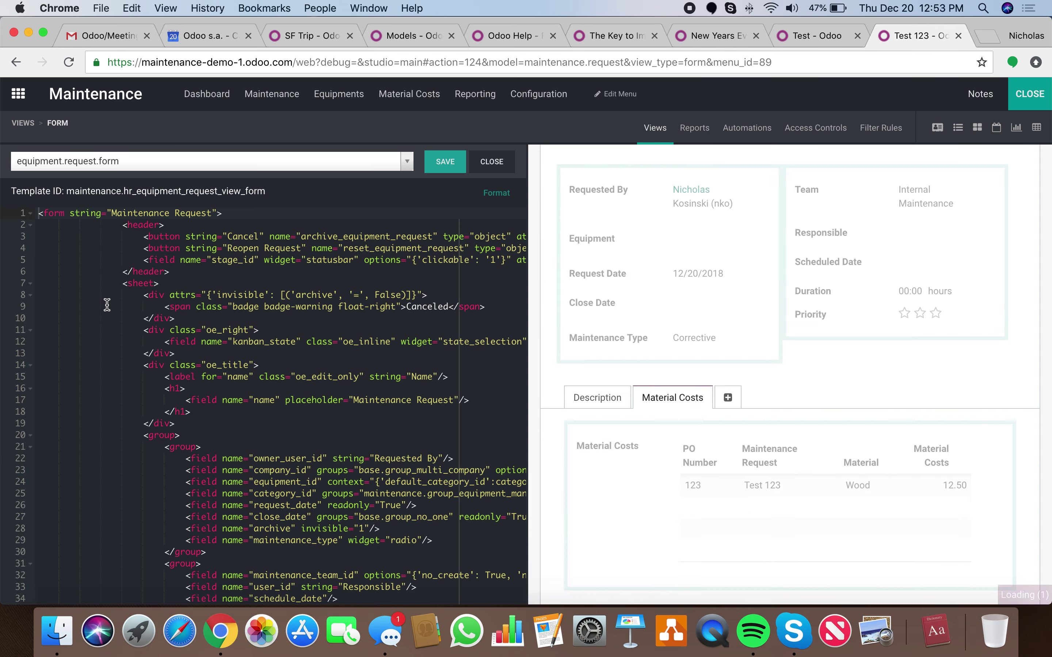
{"action": "left_click", "coordinate": [310, 163]}
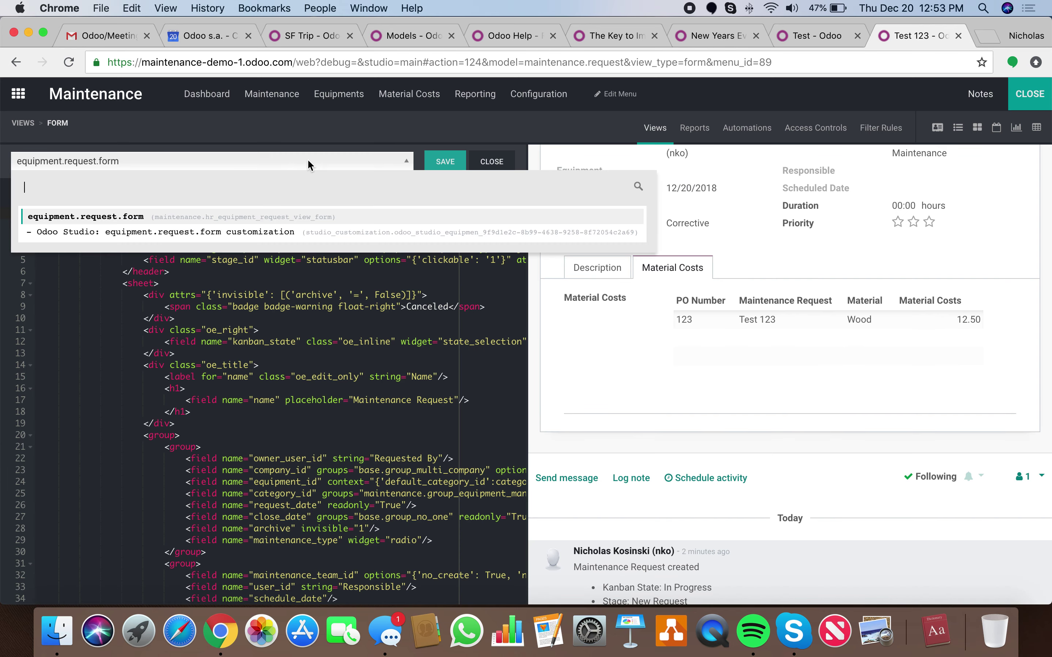
{"action": "left_click", "coordinate": [306, 230]}
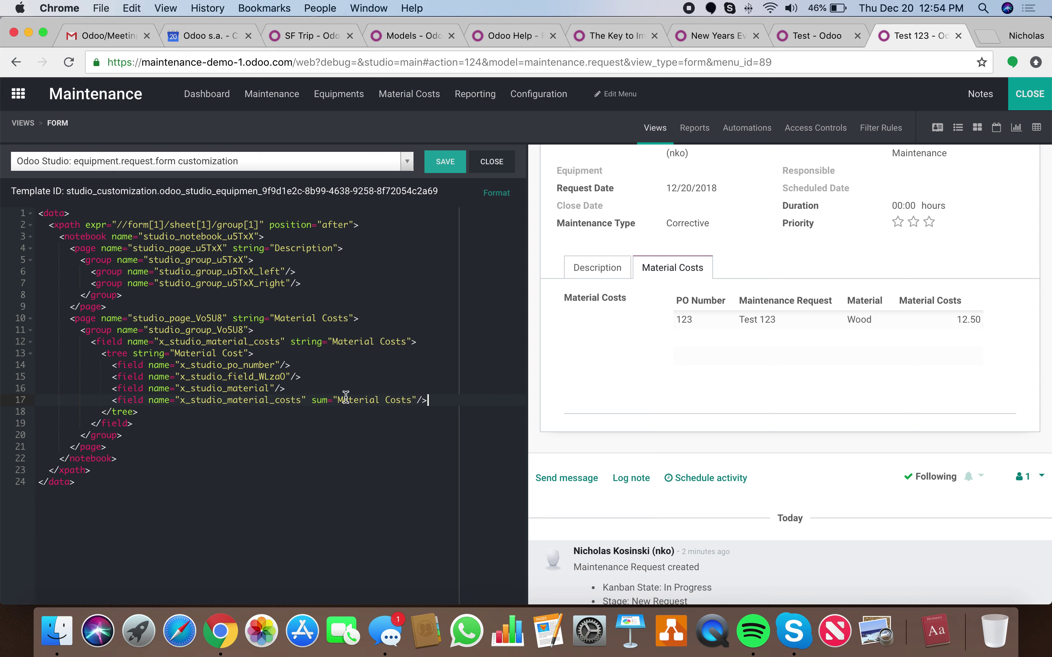
{"action": "left_click", "coordinate": [445, 161]}
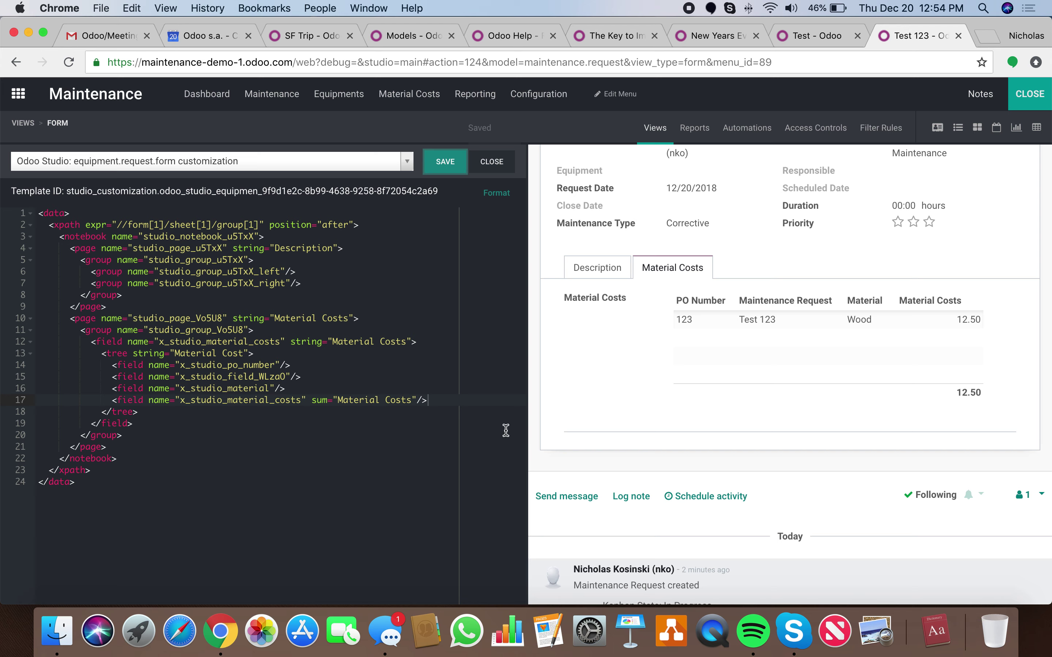
Change the cost field's aggregate from sum to avg, save, and close the XML editor
{"action": "double_click", "coordinate": [321, 399]}
{"action": "key", "text": "BackSpace"}
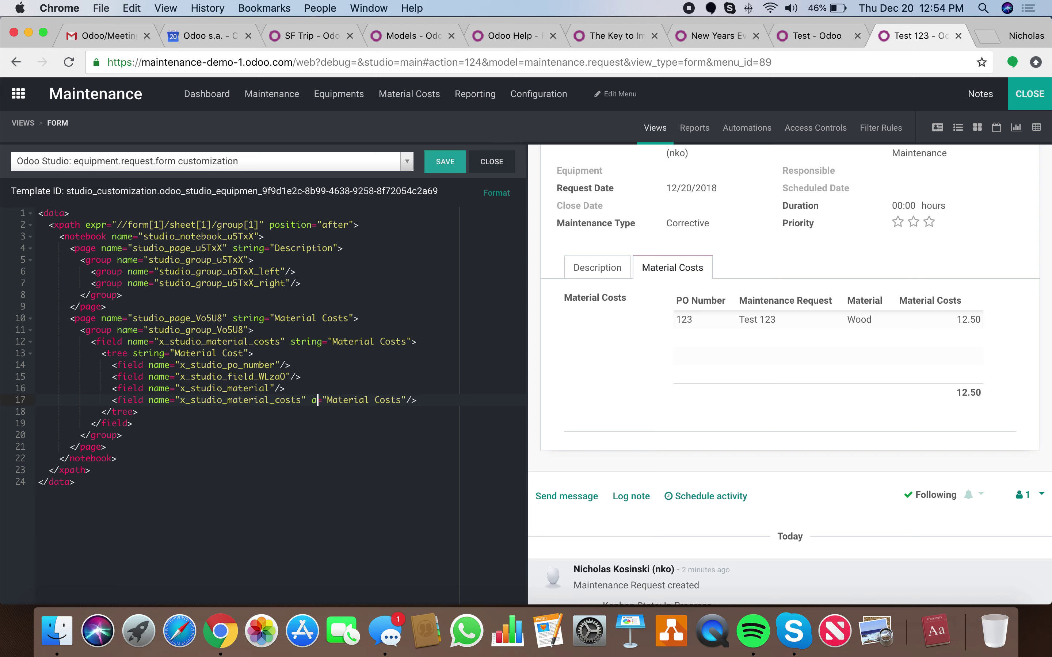
{"action": "type", "text": "avg"}
{"action": "left_click", "coordinate": [377, 448]}
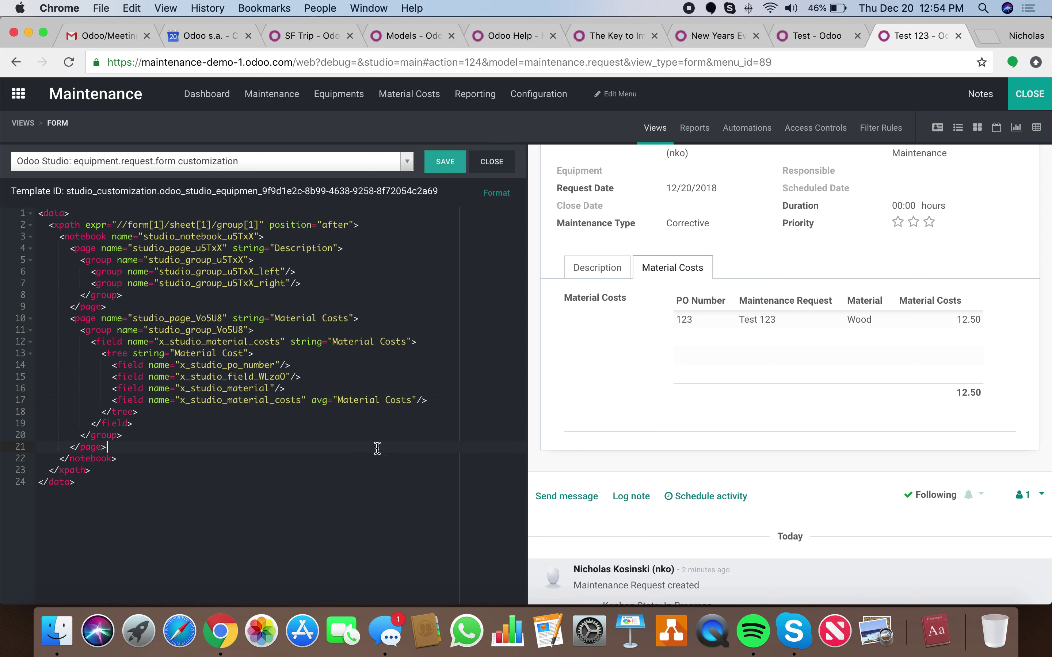
{"action": "left_click", "coordinate": [460, 167]}
{"action": "left_click", "coordinate": [493, 165]}
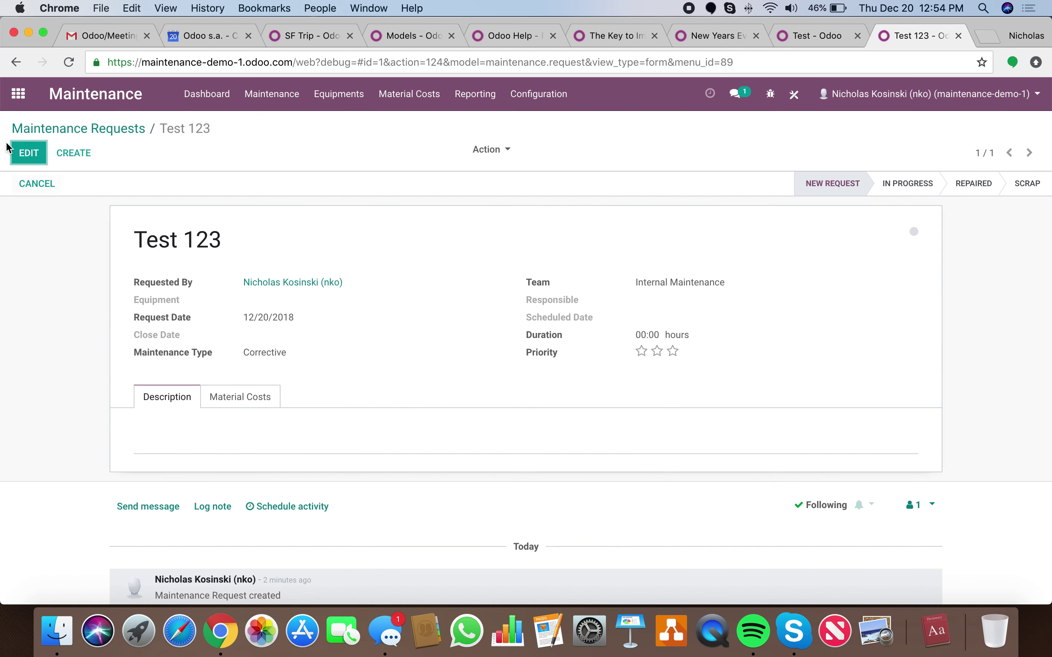
Add a second material cost line for request Test 123: Wood, 1,005.00
{"action": "left_click", "coordinate": [26, 151]}
{"action": "left_click", "coordinate": [242, 443]}
{"action": "scroll", "coordinate": [246, 448], "scroll_direction": "down", "scroll_amount": 2}
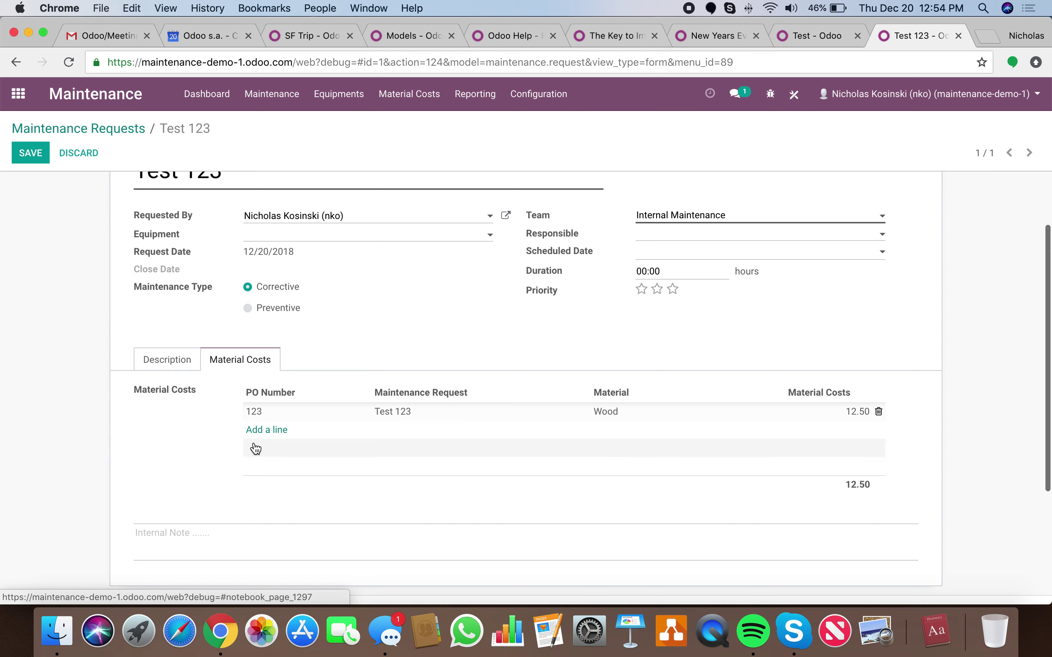
{"action": "left_click", "coordinate": [259, 429]}
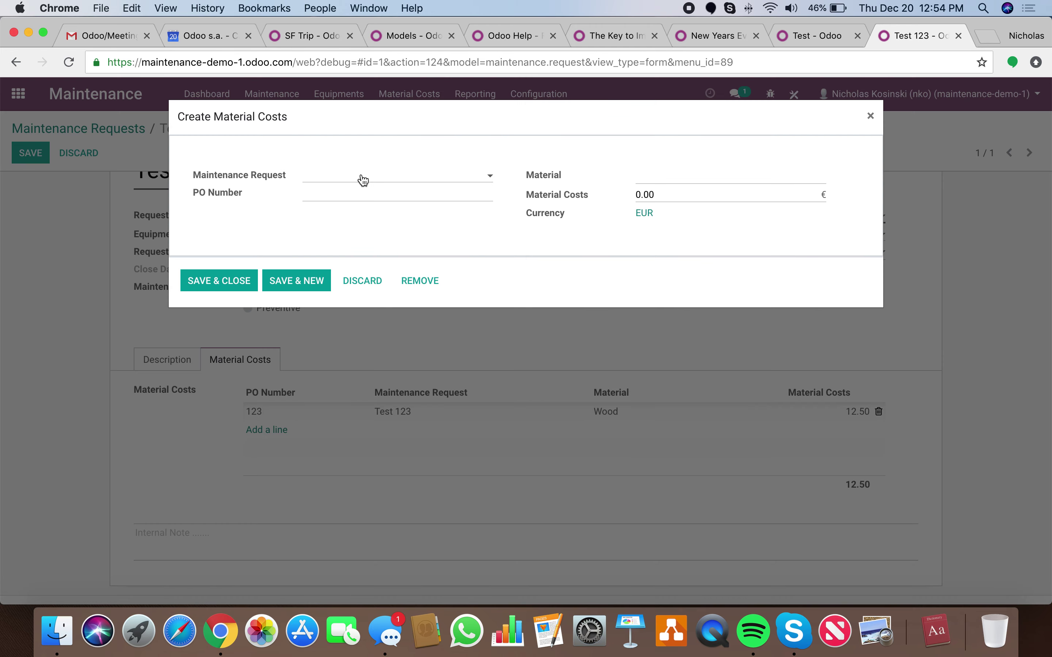
{"action": "left_click", "coordinate": [364, 180]}
{"action": "left_click", "coordinate": [361, 194]}
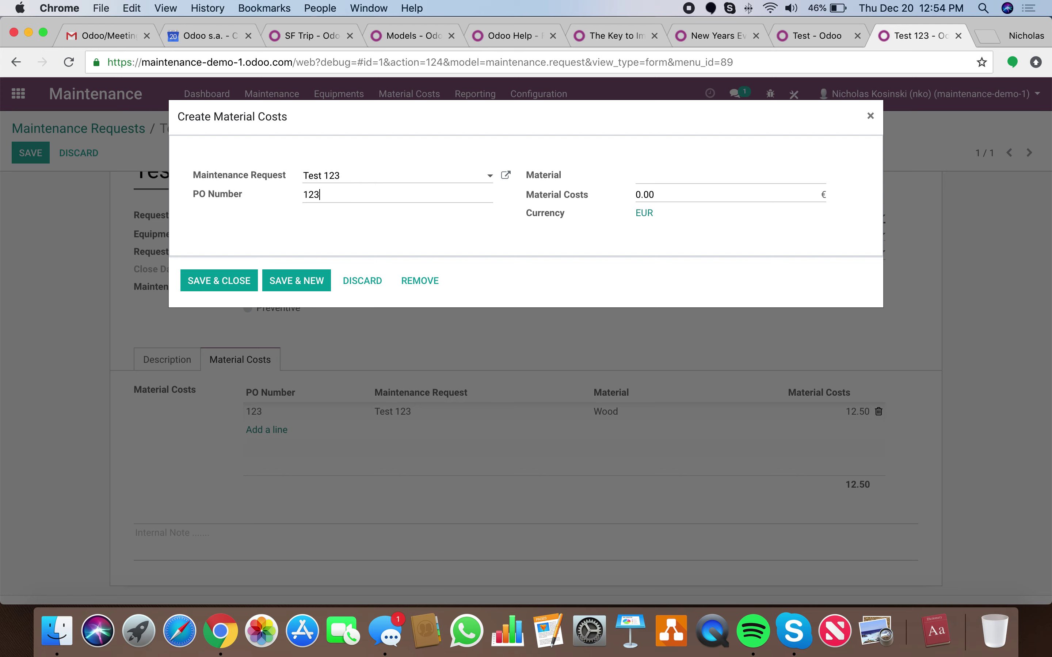
{"action": "left_click", "coordinate": [691, 178]}
{"action": "key", "text": "Tab"}
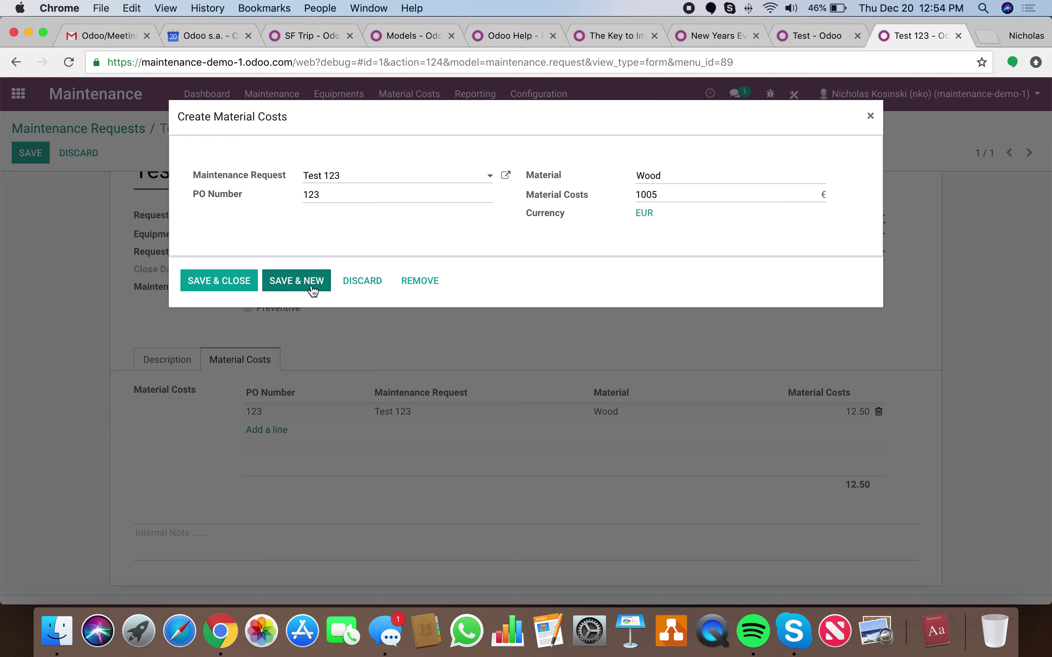
{"action": "left_click", "coordinate": [219, 281]}
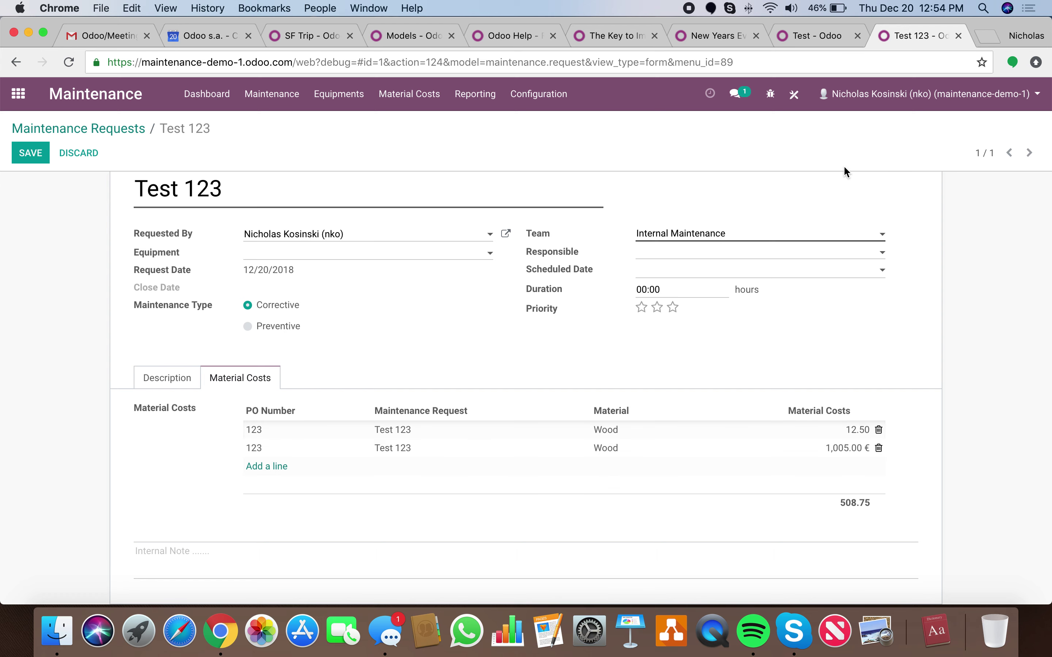
Keep the unsaved changes and save the Test 123 request
{"action": "left_click", "coordinate": [793, 95]}
{"action": "left_click", "coordinate": [359, 194]}
{"action": "left_click", "coordinate": [35, 151]}
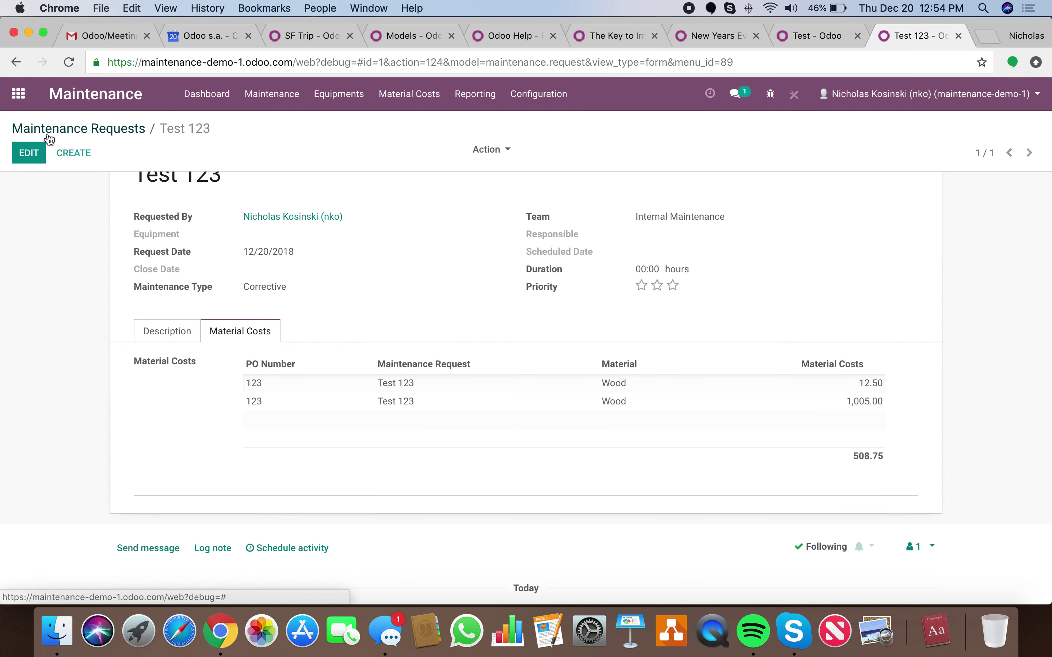
Go to the maintenance requests, then reload the site's home page by trimming the URL path
{"action": "left_click", "coordinate": [47, 129]}
{"action": "left_click", "coordinate": [260, 86]}
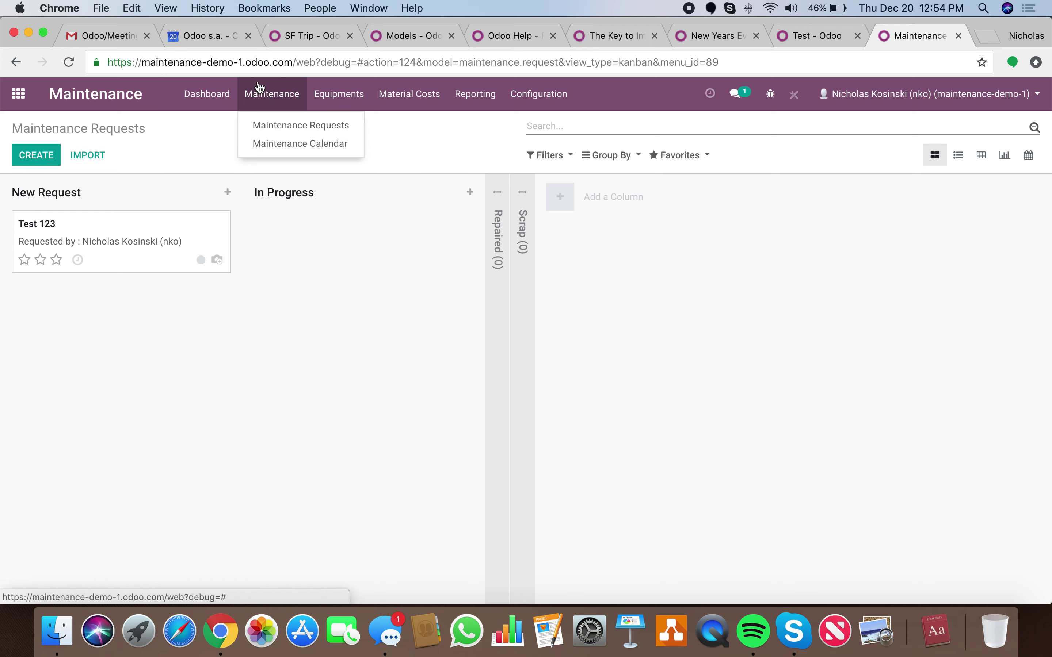
{"action": "left_click", "coordinate": [268, 125]}
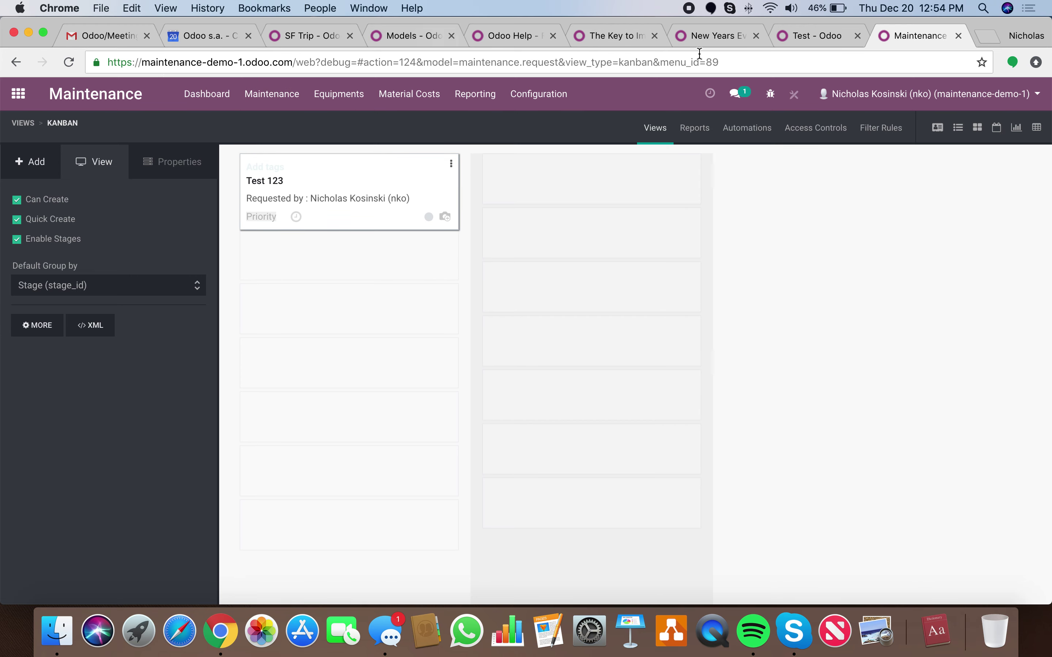
{"action": "left_click_drag", "start_coordinate": [724, 62], "coordinate": [303, 64]}
{"action": "key", "text": "BackSpace"}
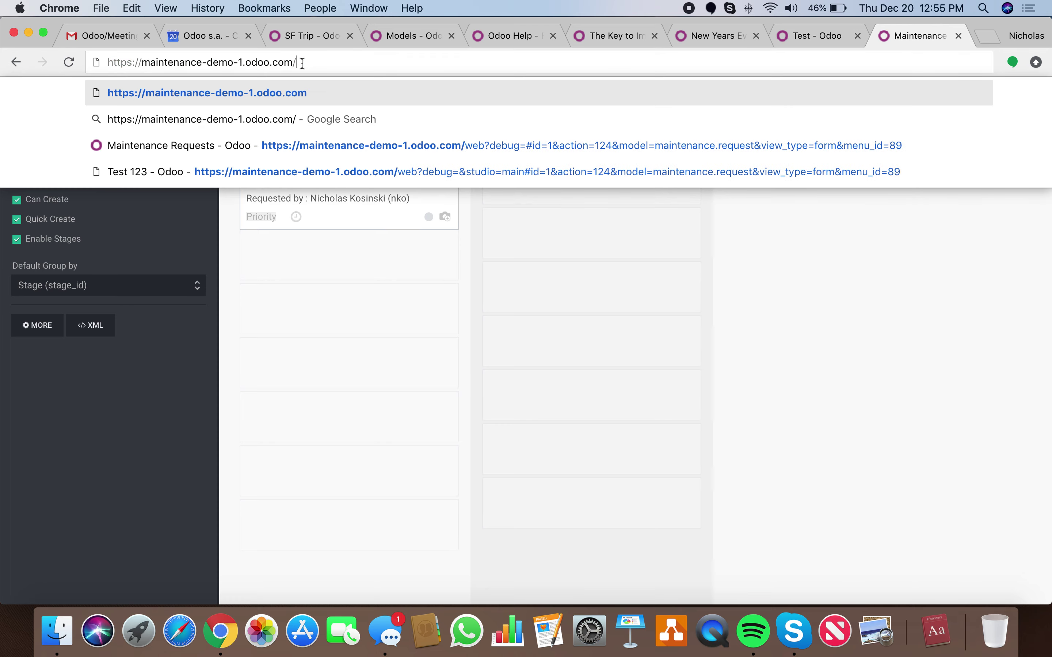
{"action": "key", "text": "Return"}
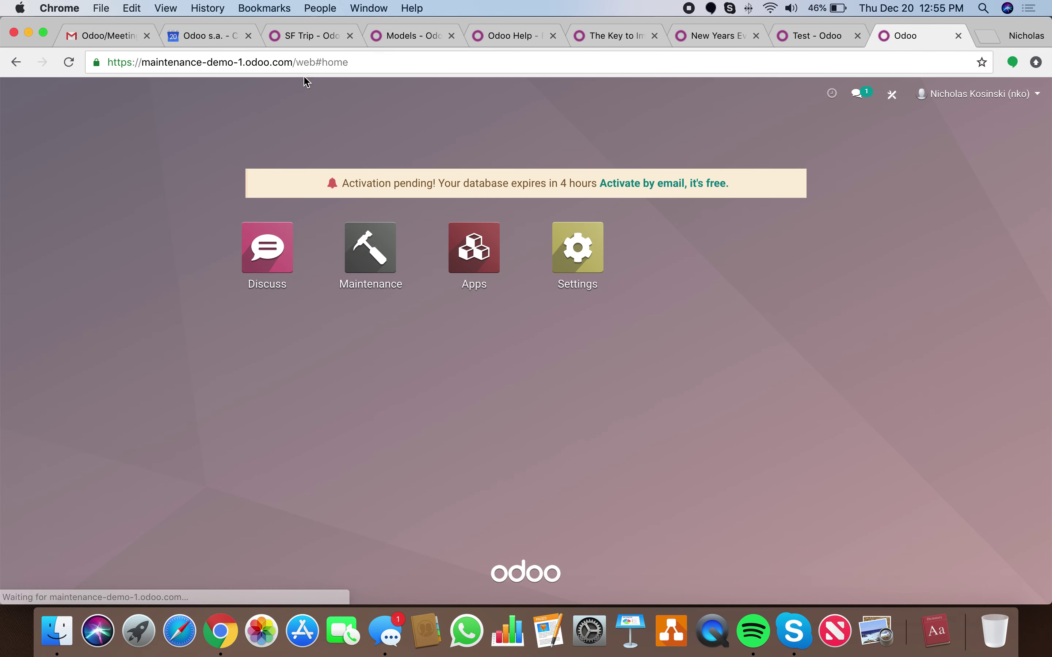
Open Test 123 in Studio and select the Material Costs table
{"action": "left_click", "coordinate": [368, 237]}
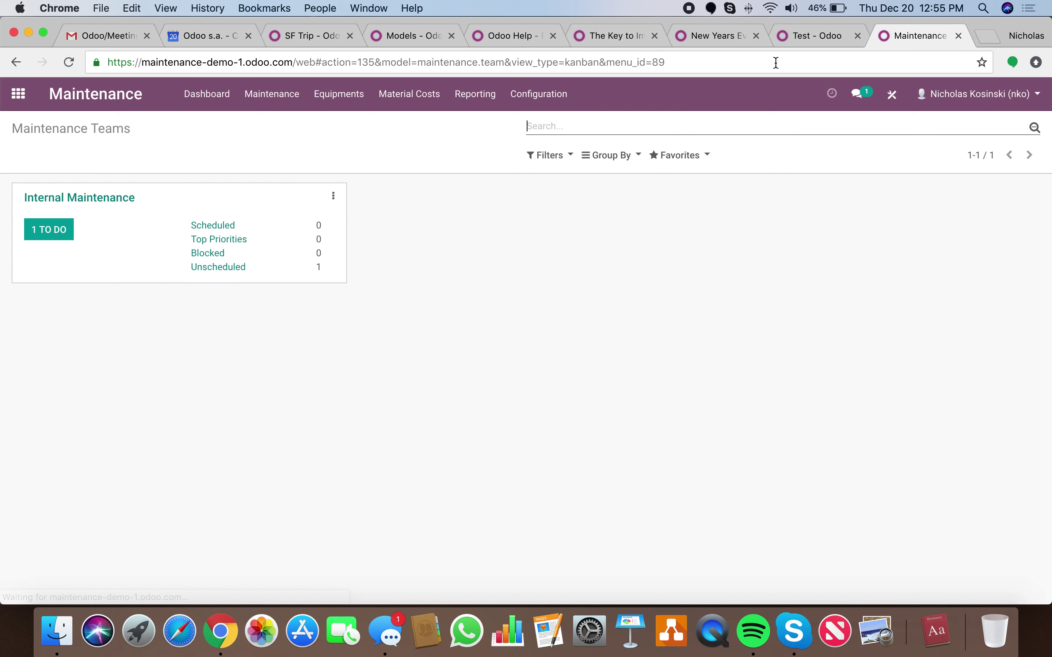
{"action": "left_click", "coordinate": [48, 240]}
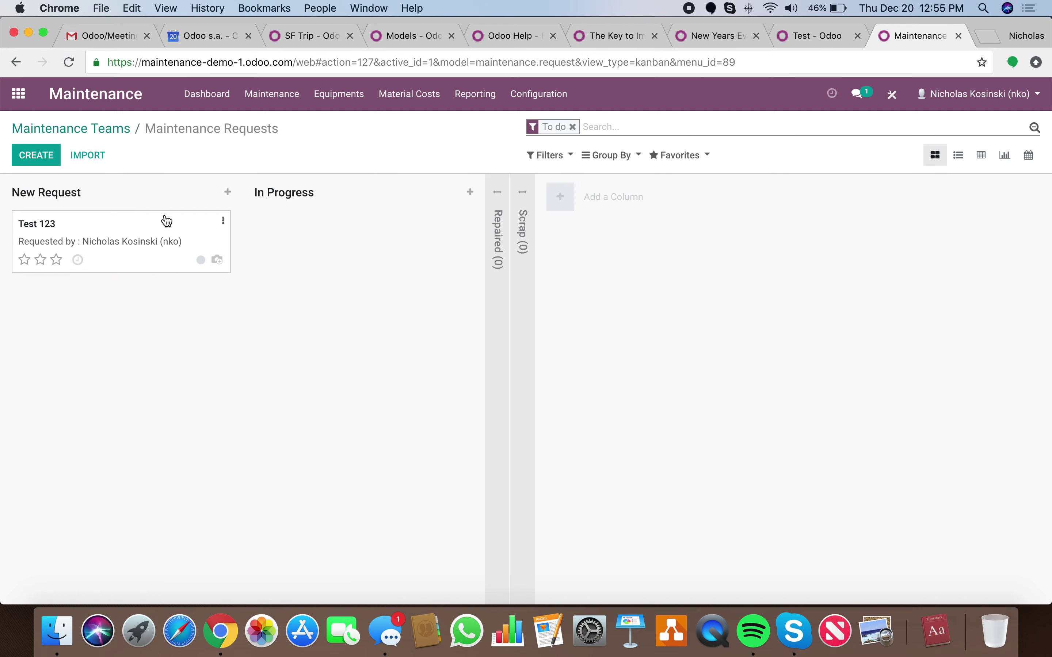
{"action": "left_click", "coordinate": [164, 218]}
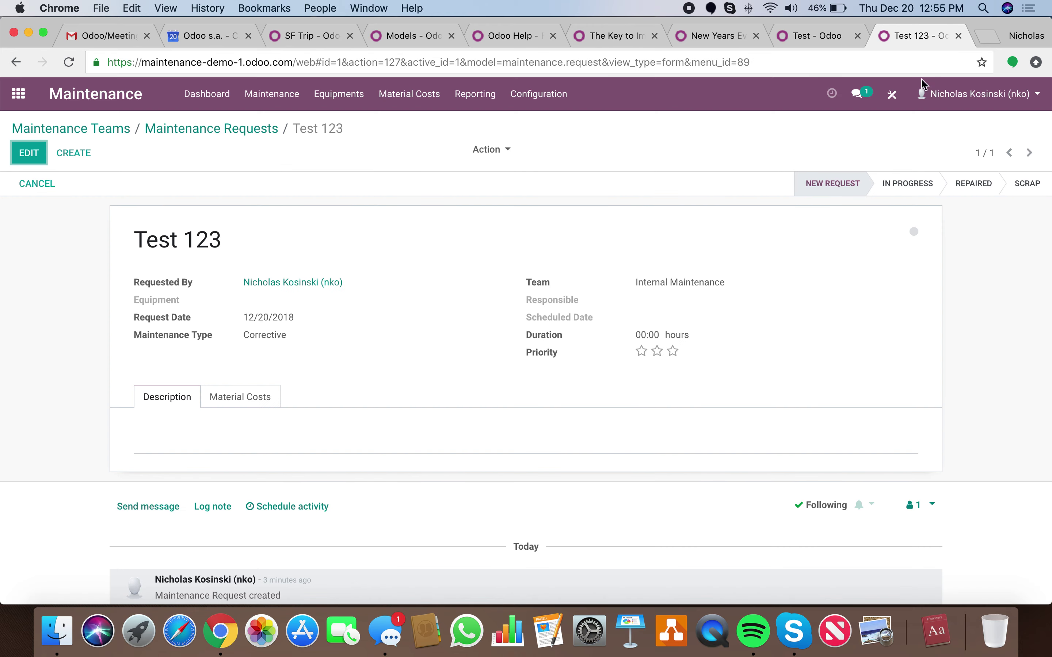
{"action": "left_click", "coordinate": [892, 94]}
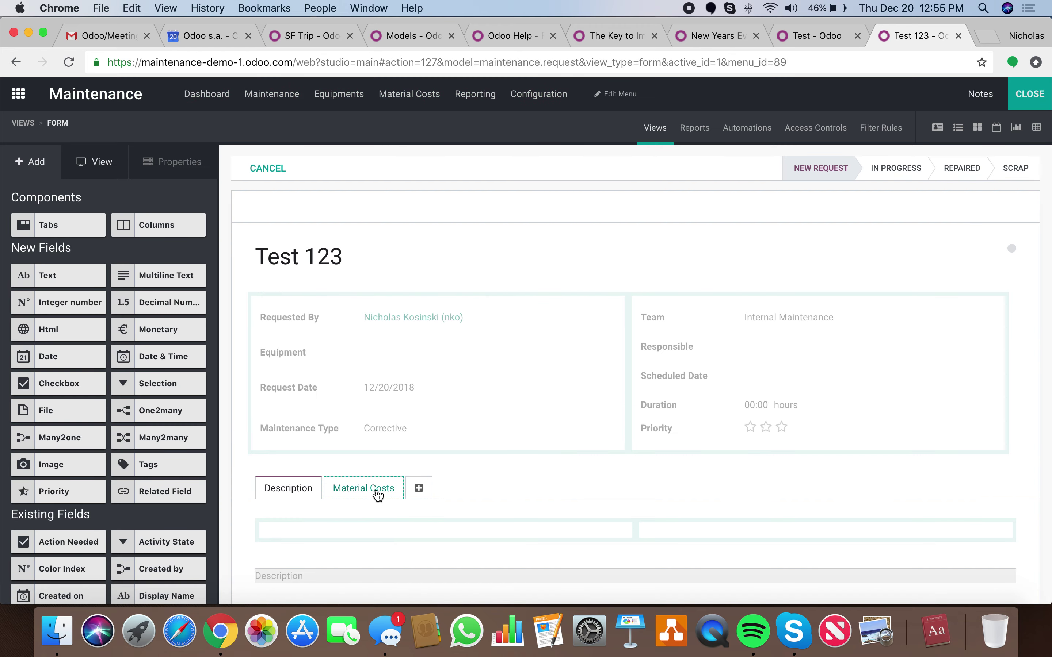
{"action": "left_click", "coordinate": [378, 493]}
{"action": "scroll", "coordinate": [826, 553], "scroll_direction": "down", "scroll_amount": 2}
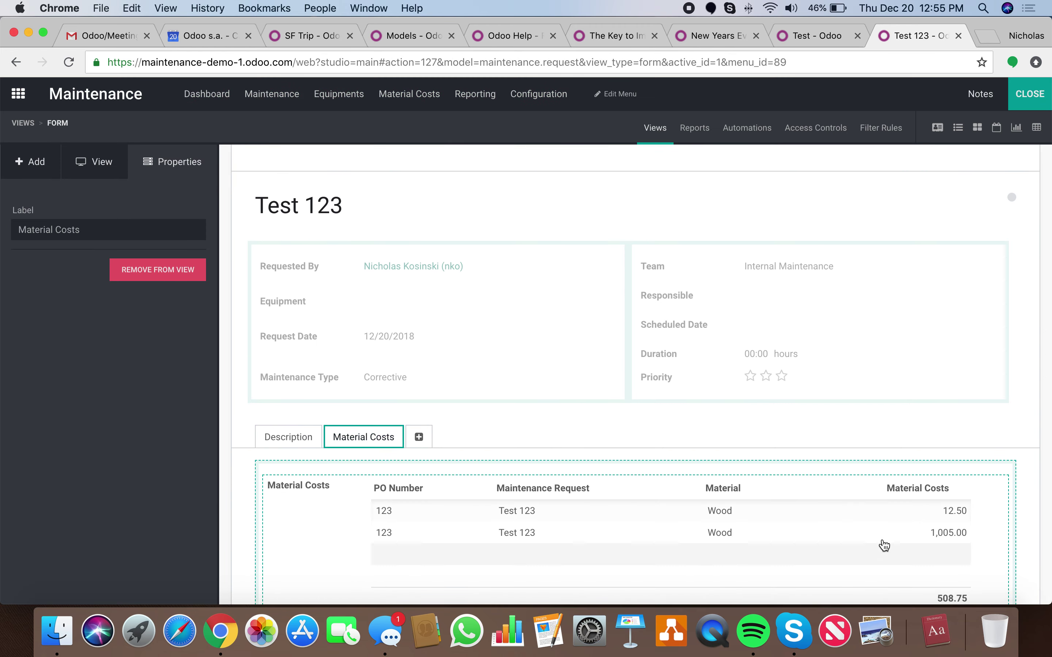
{"action": "left_click", "coordinate": [848, 521]}
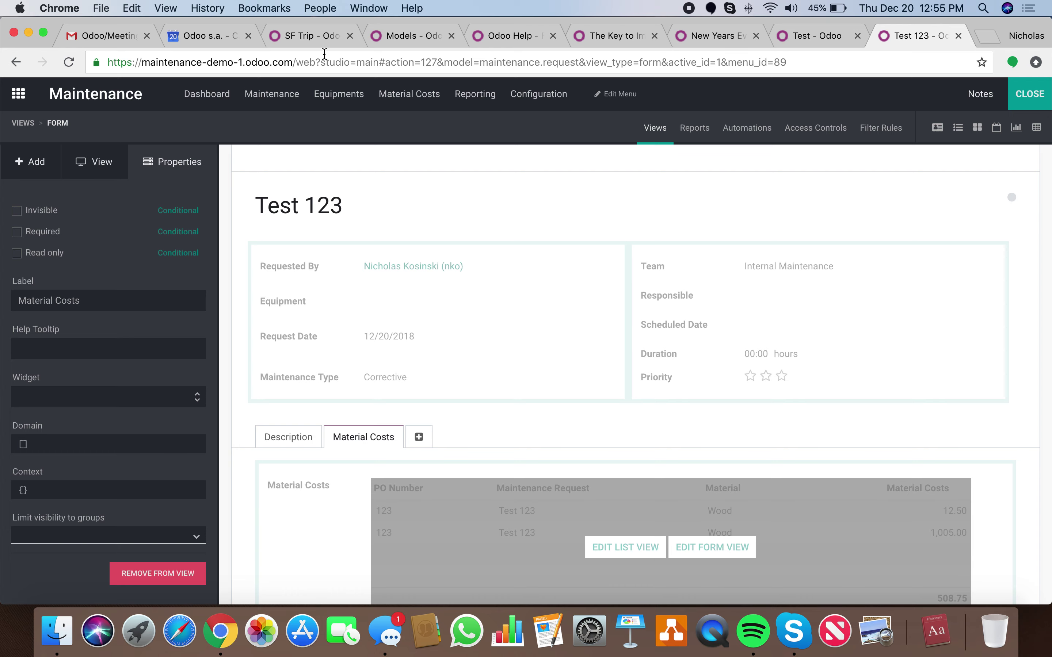
Add debug to the page address to reload Odoo in developer mode
{"action": "left_click", "coordinate": [324, 56]}
{"action": "left_click", "coordinate": [322, 62]}
{"action": "type", "text": "debug#"}
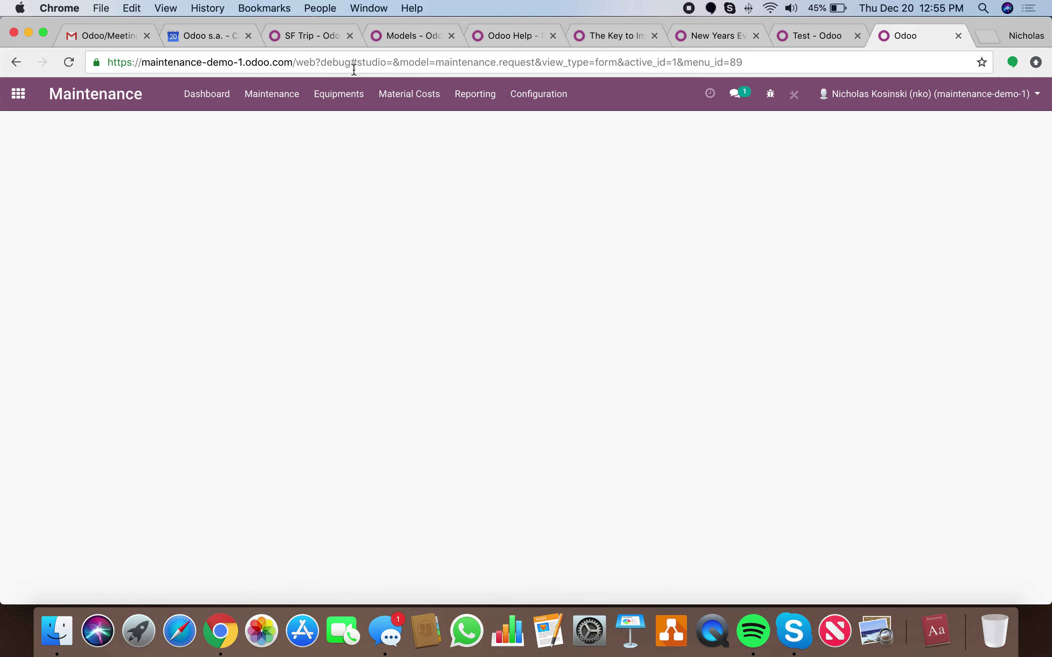
Reopen the Test 123 request form in Studio on the Material Costs tab
{"action": "left_click", "coordinate": [16, 95]}
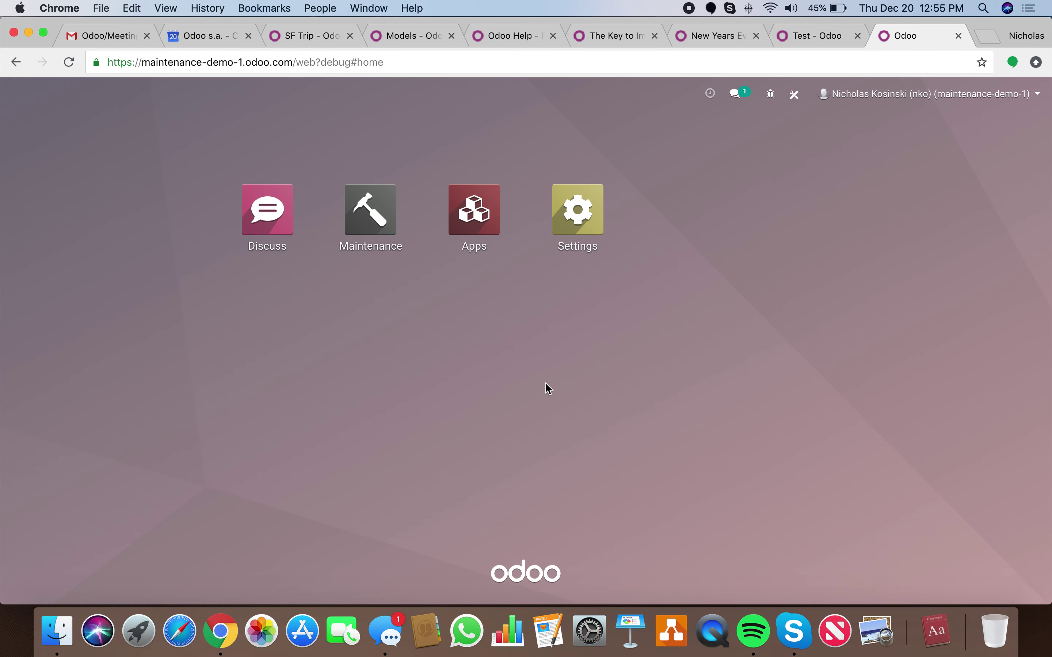
{"action": "left_click", "coordinate": [372, 223]}
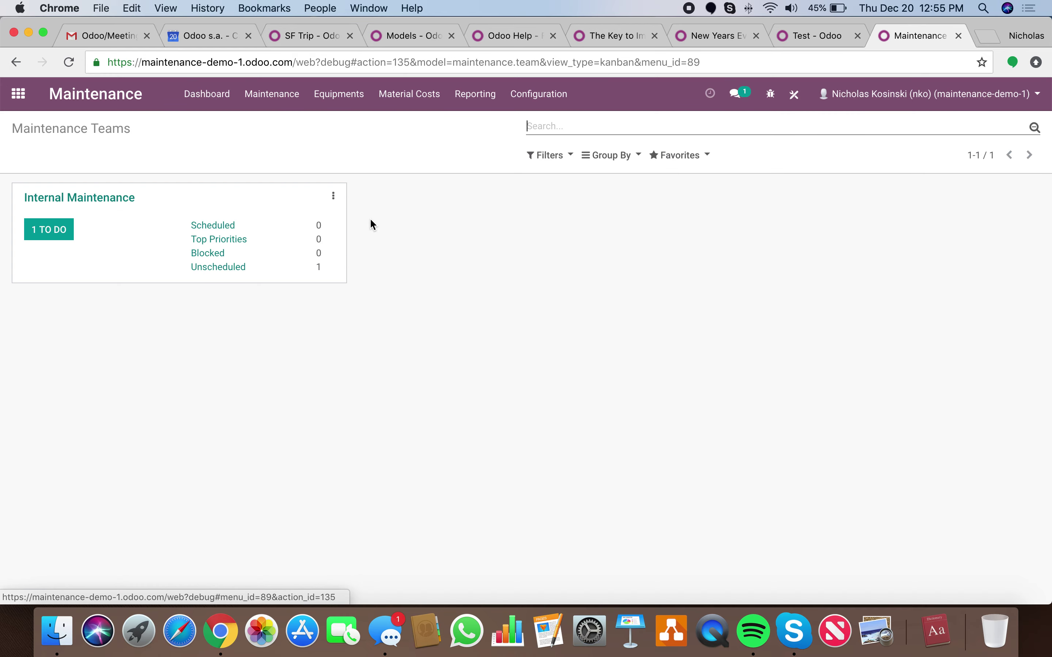
{"action": "left_click", "coordinate": [61, 235]}
{"action": "left_click", "coordinate": [134, 240]}
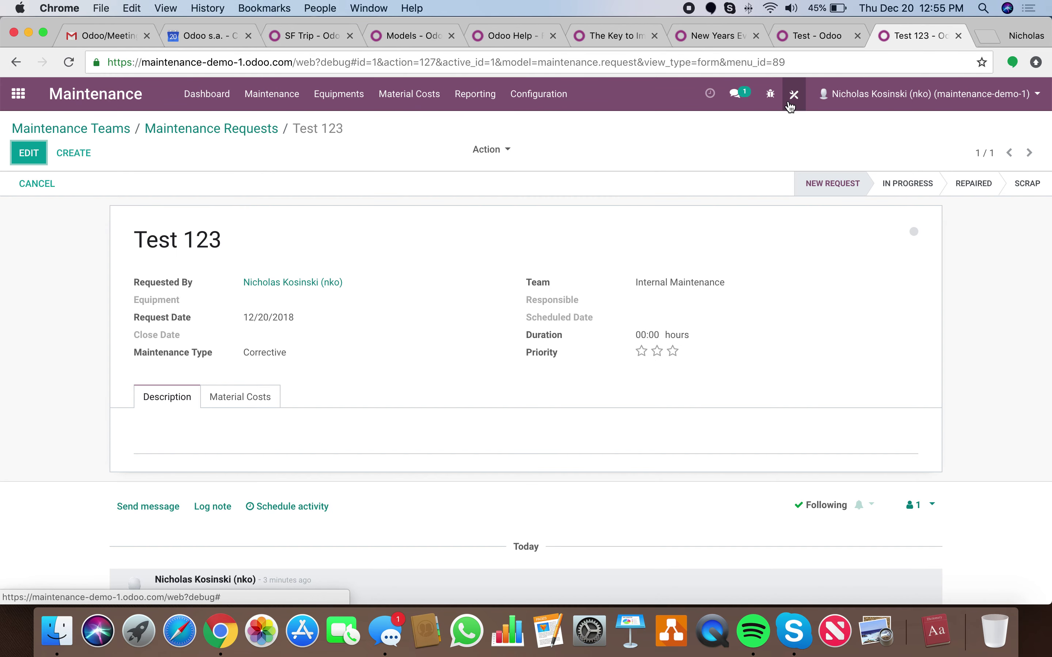
{"action": "left_click", "coordinate": [794, 94]}
{"action": "left_click", "coordinate": [363, 512]}
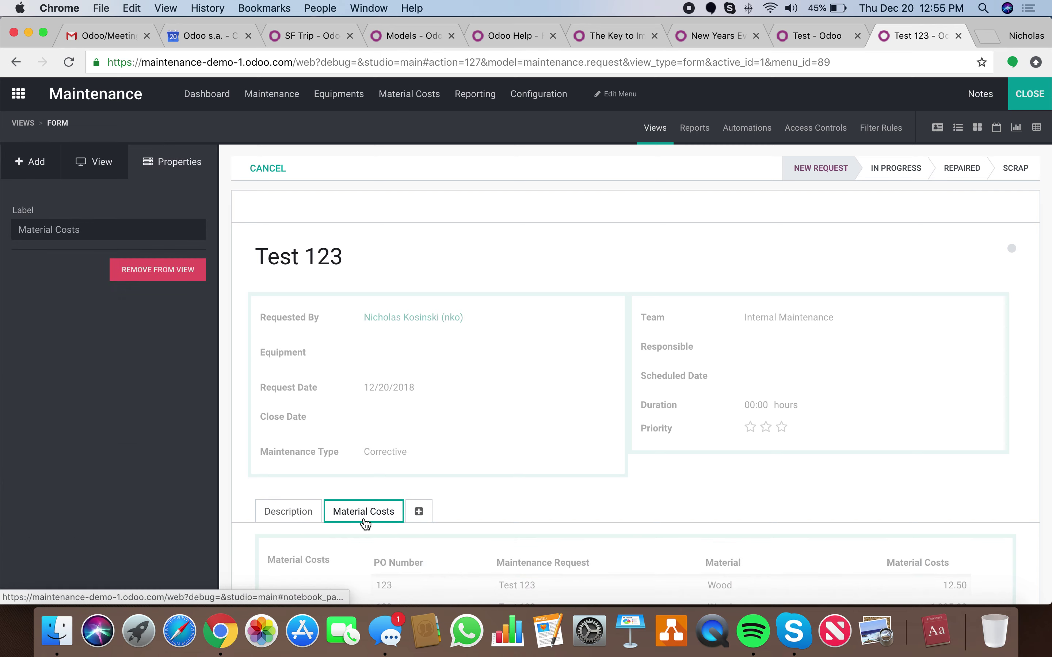
{"action": "scroll", "coordinate": [406, 505], "scroll_direction": "down", "scroll_amount": 3}
{"action": "mouse_move", "coordinate": [490, 499]}
Replace avg with sum on the costs field in the Studio customization XML, then exit Studio
{"action": "left_click", "coordinate": [93, 161]}
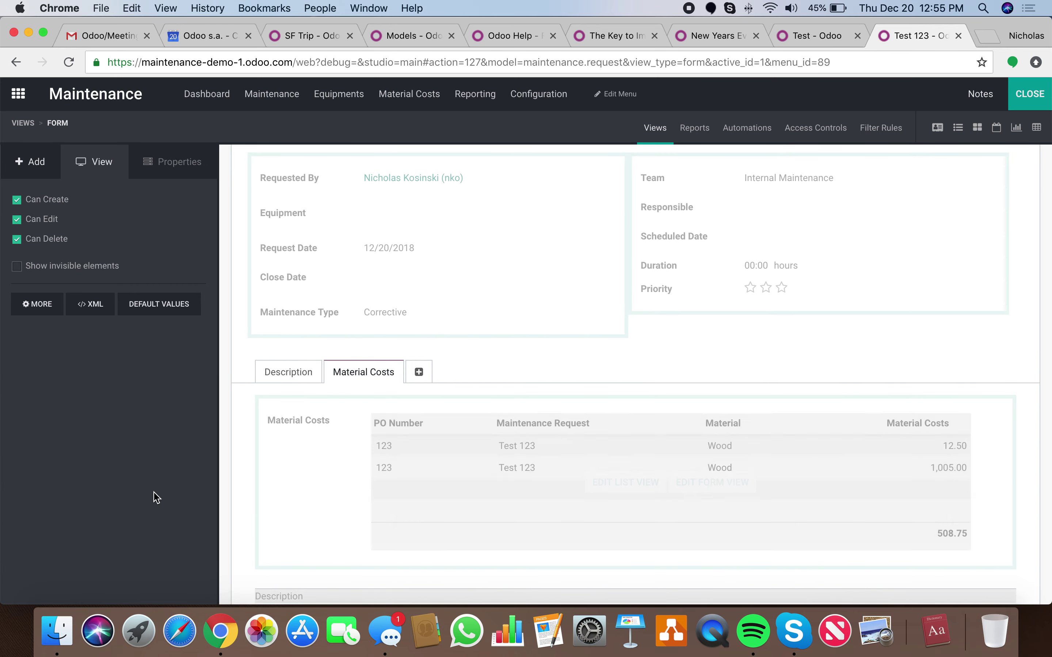
{"action": "left_click", "coordinate": [95, 317]}
{"action": "scroll", "coordinate": [287, 482], "scroll_direction": "down", "scroll_amount": 8}
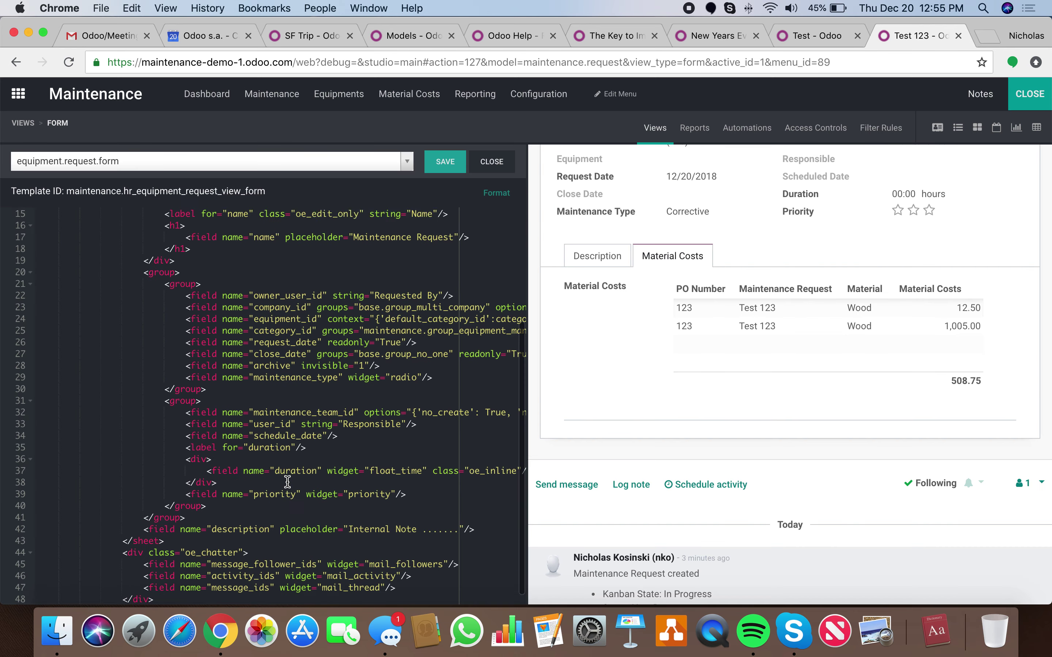
{"action": "left_click", "coordinate": [274, 156]}
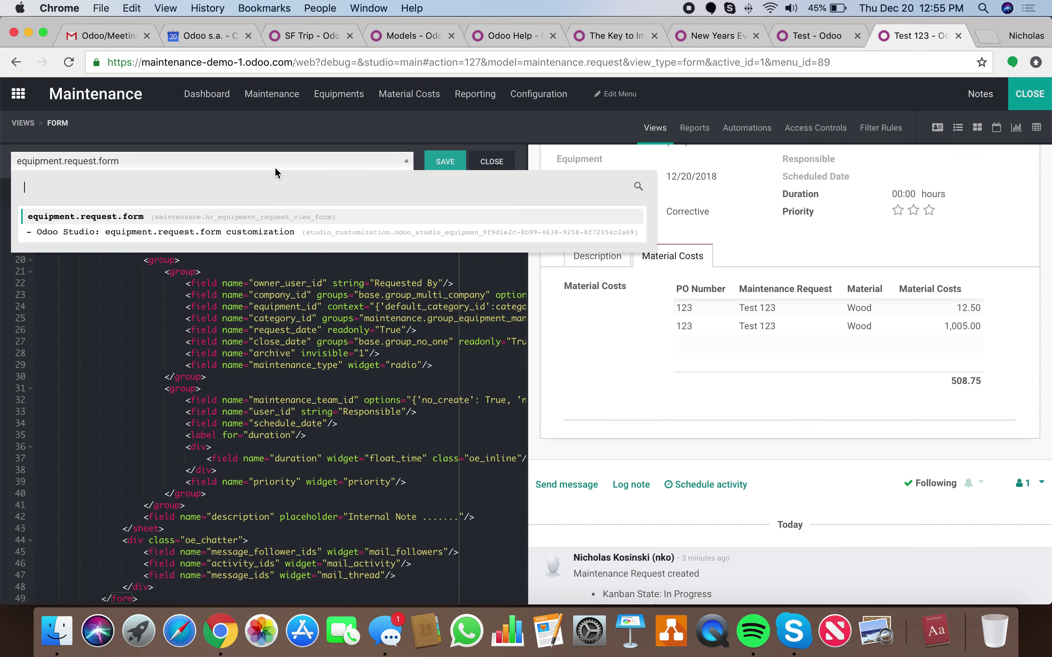
{"action": "left_click", "coordinate": [273, 225]}
{"action": "key", "text": "BackSpace"}
{"action": "key", "text": "BackSpace"}
{"action": "key", "text": "BackSpace"}
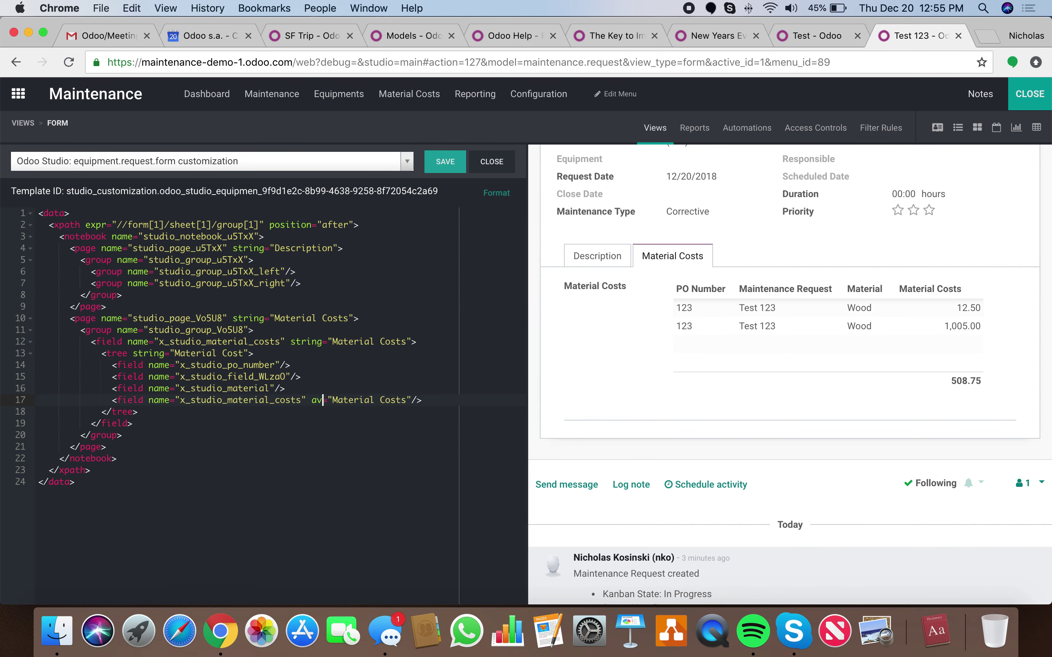
{"action": "type", "text": "sum"}
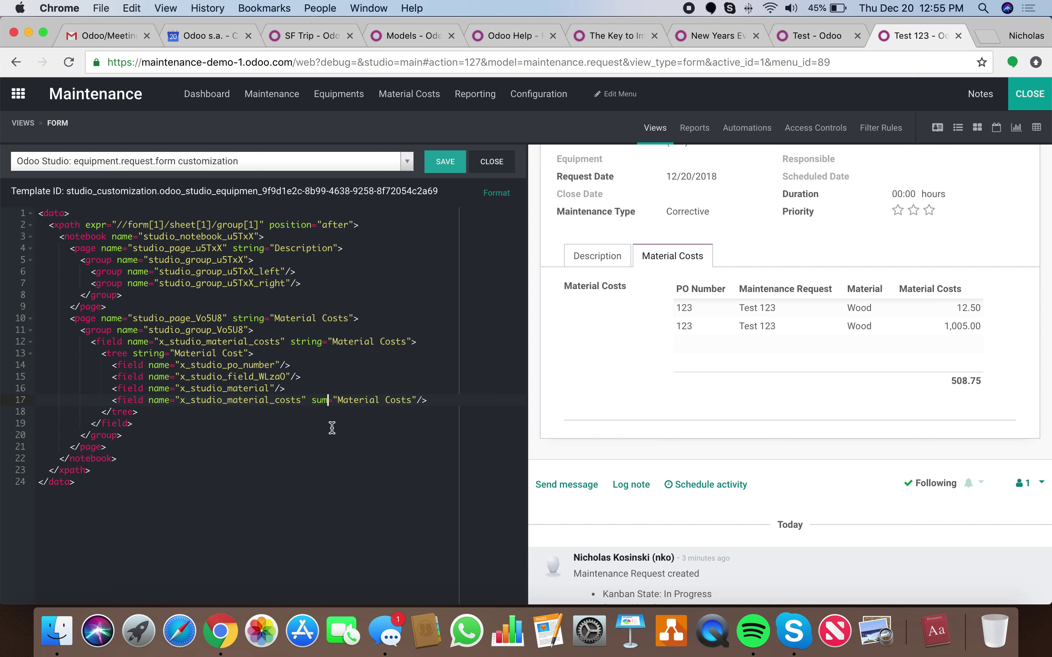
{"action": "left_click", "coordinate": [446, 162]}
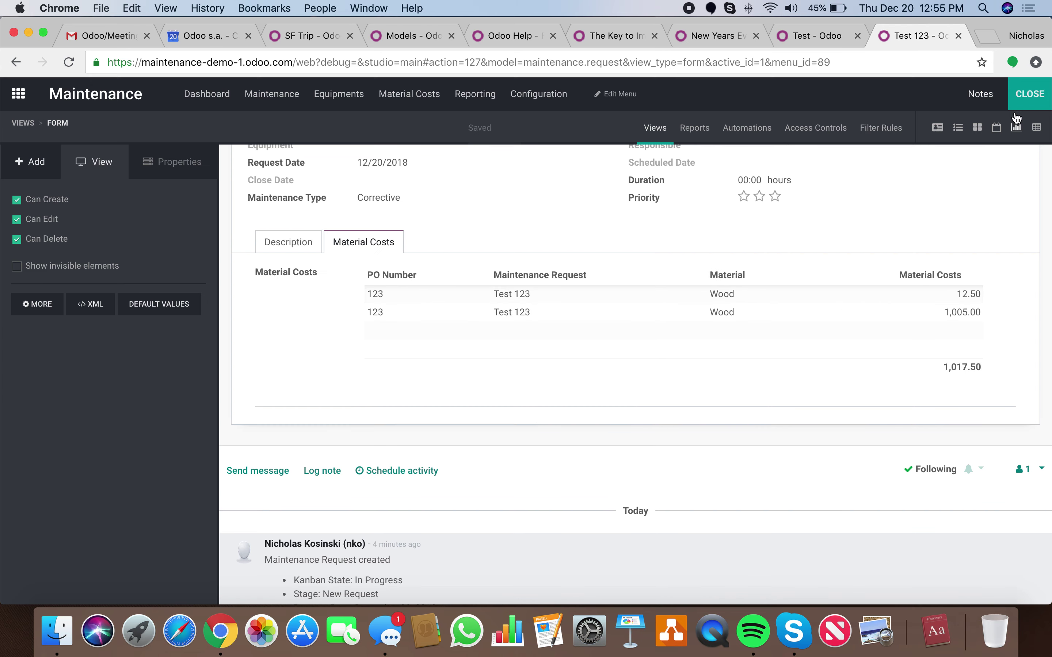
{"action": "left_click", "coordinate": [1023, 98]}
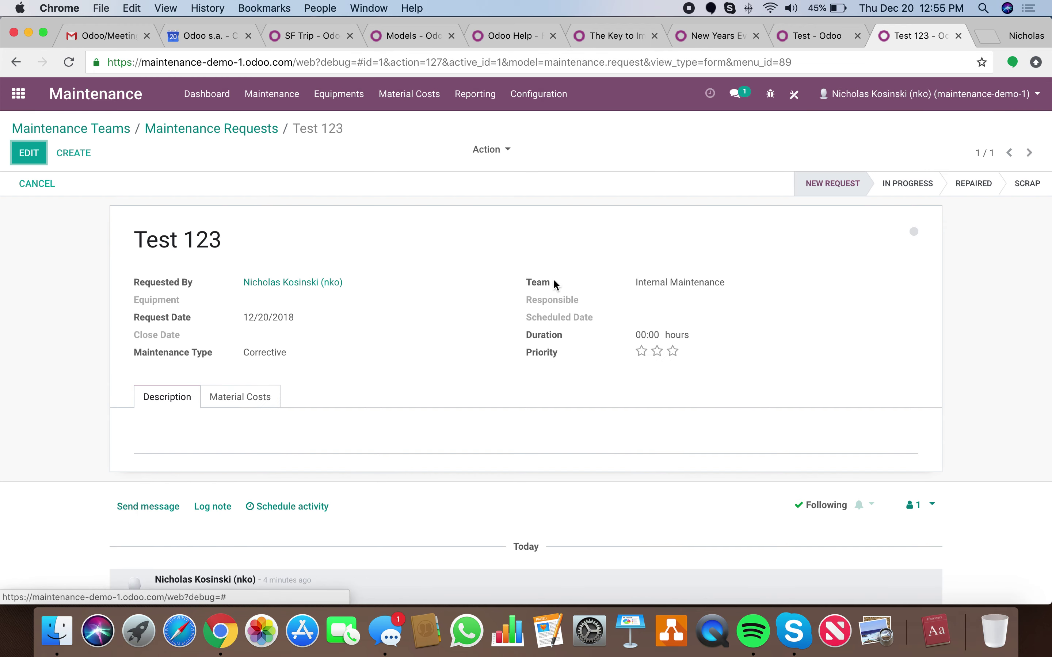
Add a third cost line to Test 123: PO 234234, Metal, 1,299.00
{"action": "left_click", "coordinate": [230, 404]}
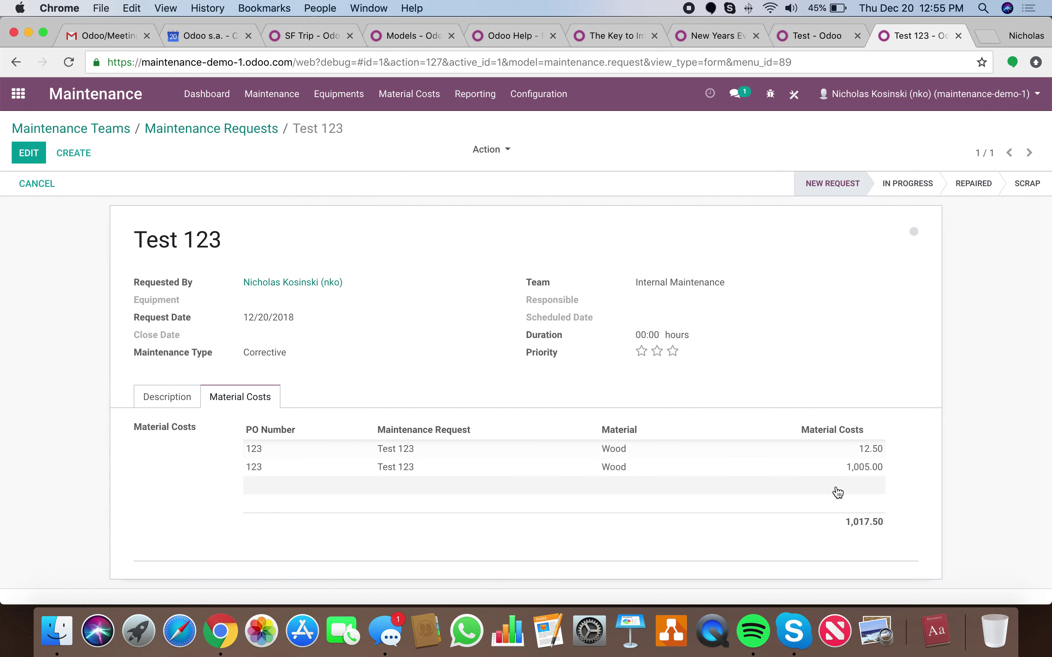
{"action": "left_click", "coordinate": [25, 153]}
{"action": "scroll", "coordinate": [154, 516], "scroll_direction": "down", "scroll_amount": 1}
{"action": "left_click", "coordinate": [270, 520]}
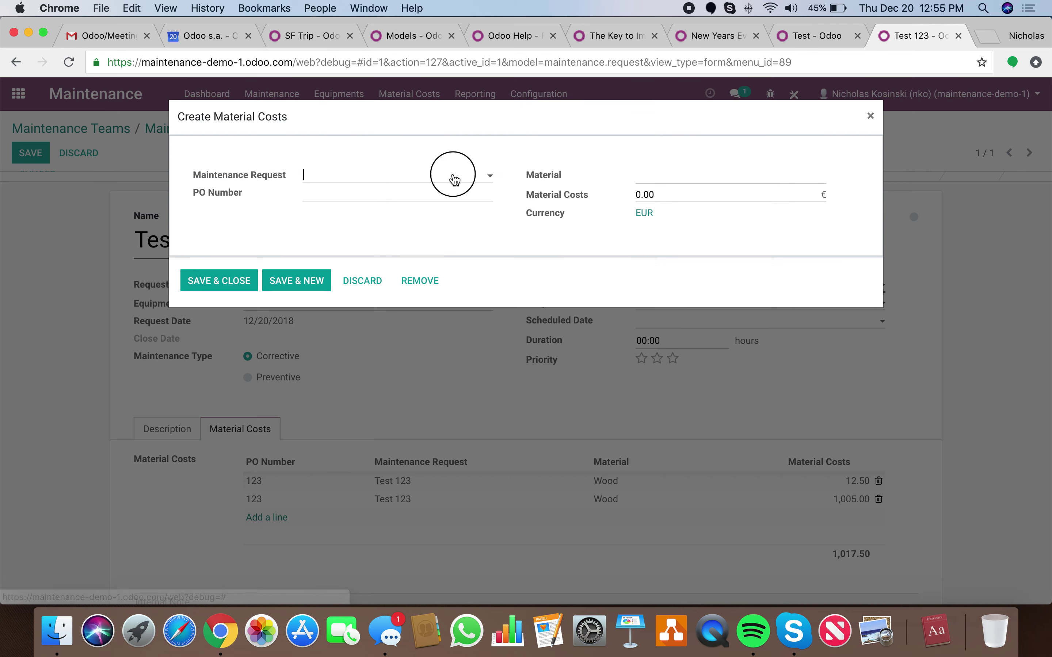
{"action": "left_click", "coordinate": [452, 177]}
{"action": "left_click", "coordinate": [436, 195]}
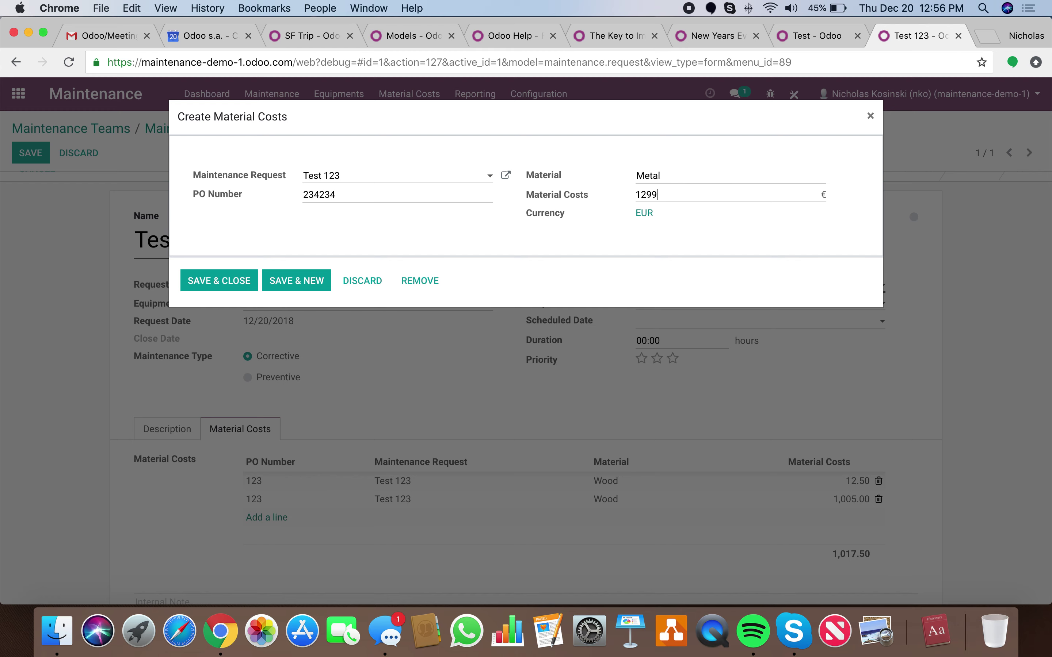
{"action": "left_click", "coordinate": [213, 280]}
Save the Test 123 request and go to the Material Costs list
{"action": "left_click", "coordinate": [30, 155]}
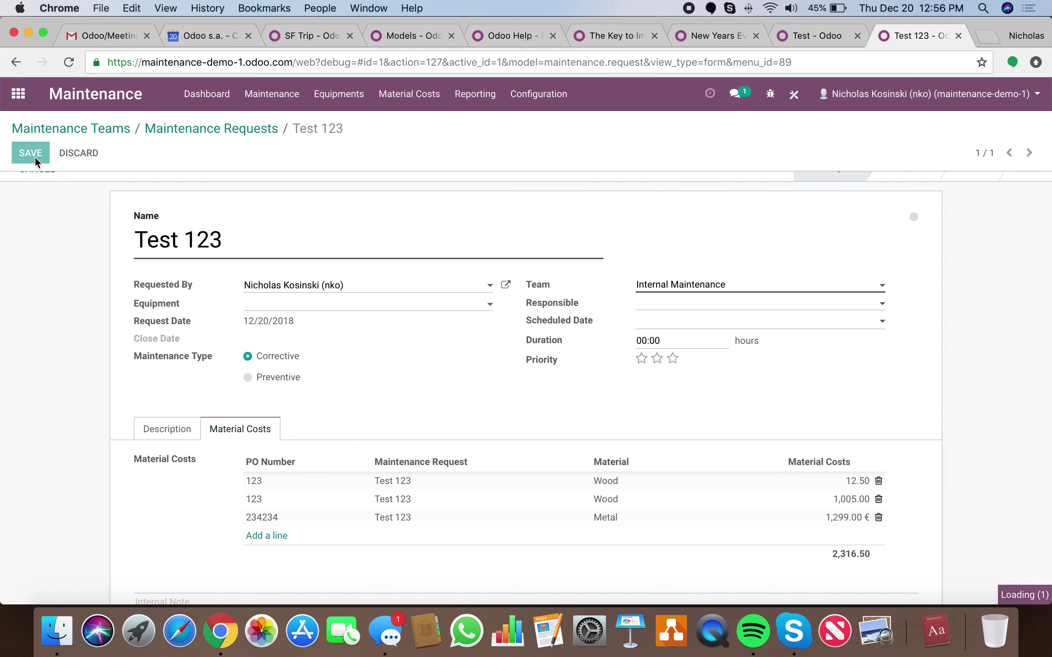
{"action": "scroll", "coordinate": [776, 477], "scroll_direction": "down", "scroll_amount": 2}
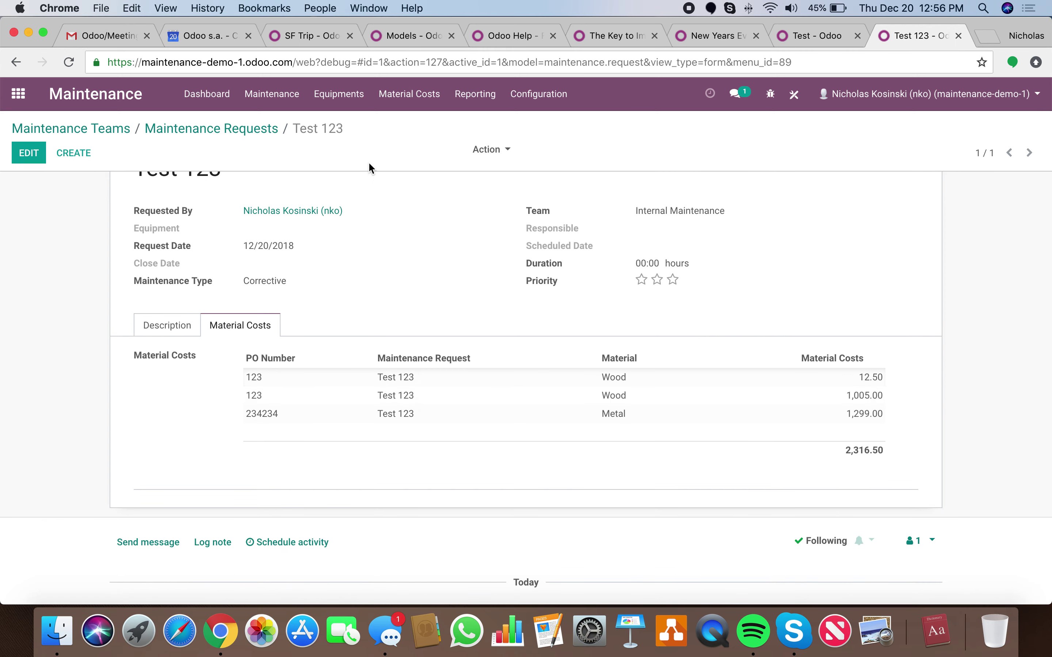
{"action": "left_click", "coordinate": [404, 98]}
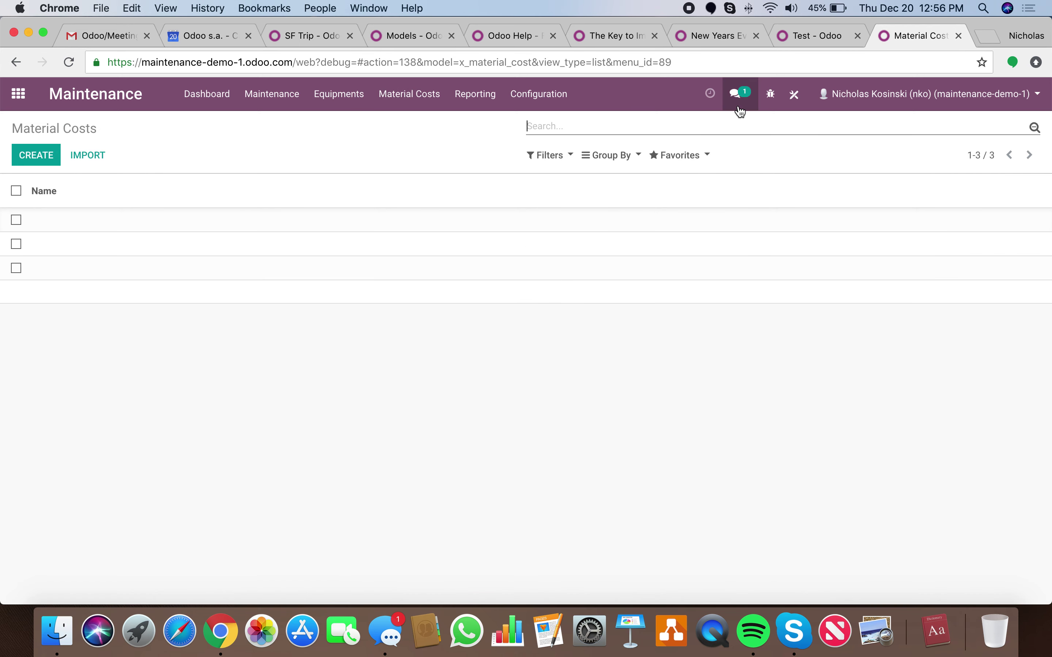
In Studio, add Material Costs, Material, Maintenance Request and PO Number columns to the list
{"action": "left_click", "coordinate": [795, 96]}
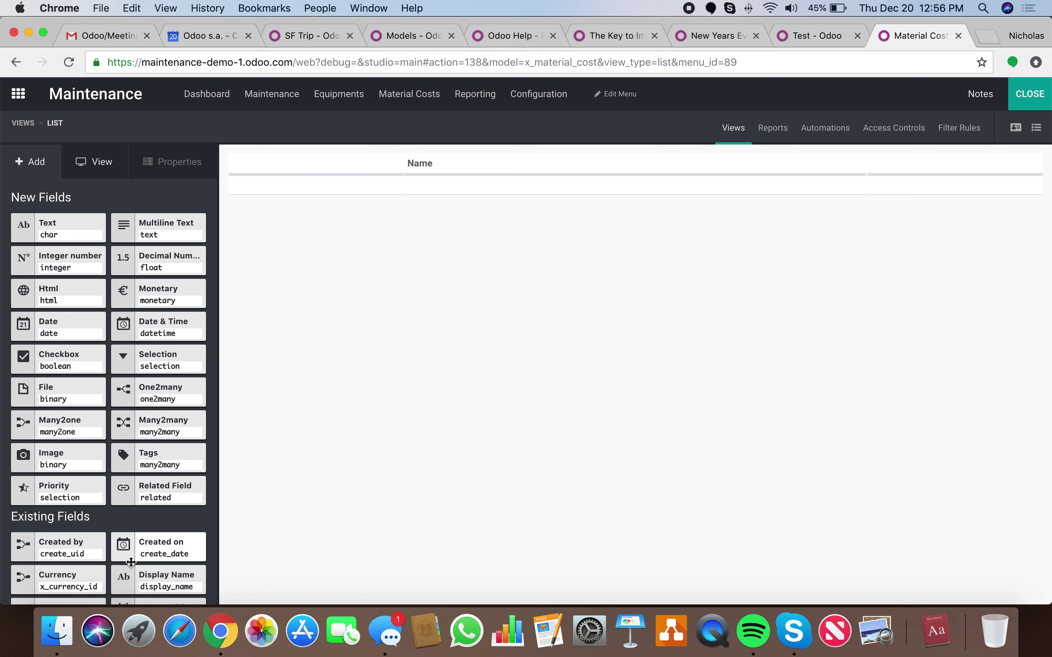
{"action": "scroll", "coordinate": [159, 547], "scroll_direction": "down", "scroll_amount": 3}
{"action": "left_click", "coordinate": [89, 572]}
{"action": "left_click_drag", "start_coordinate": [89, 571], "coordinate": [973, 198]}
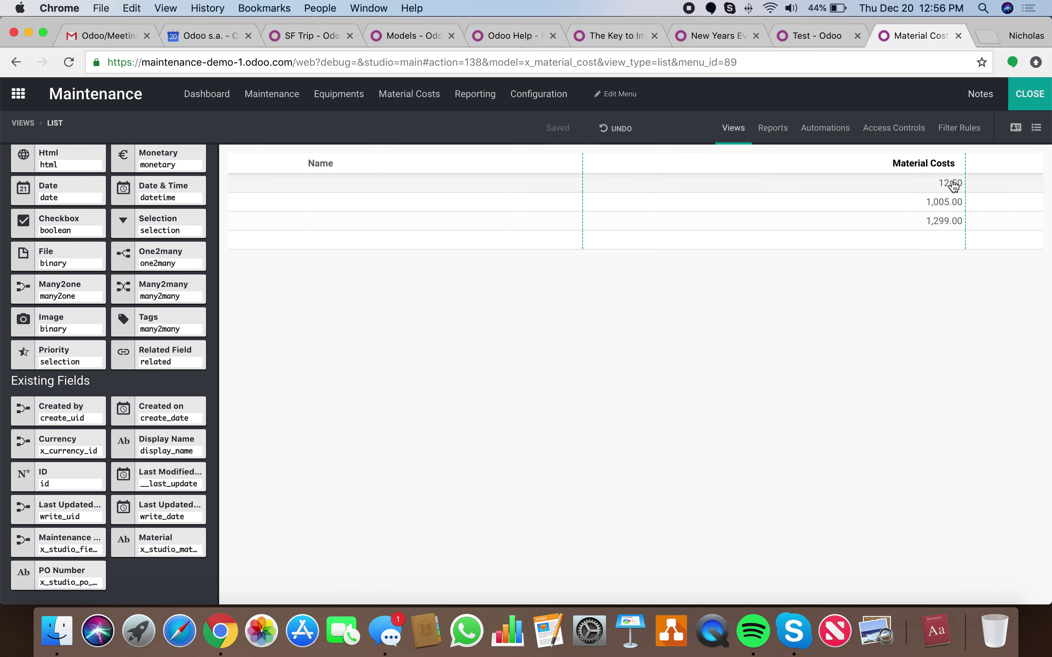
{"action": "left_click_drag", "start_coordinate": [169, 543], "coordinate": [699, 201]}
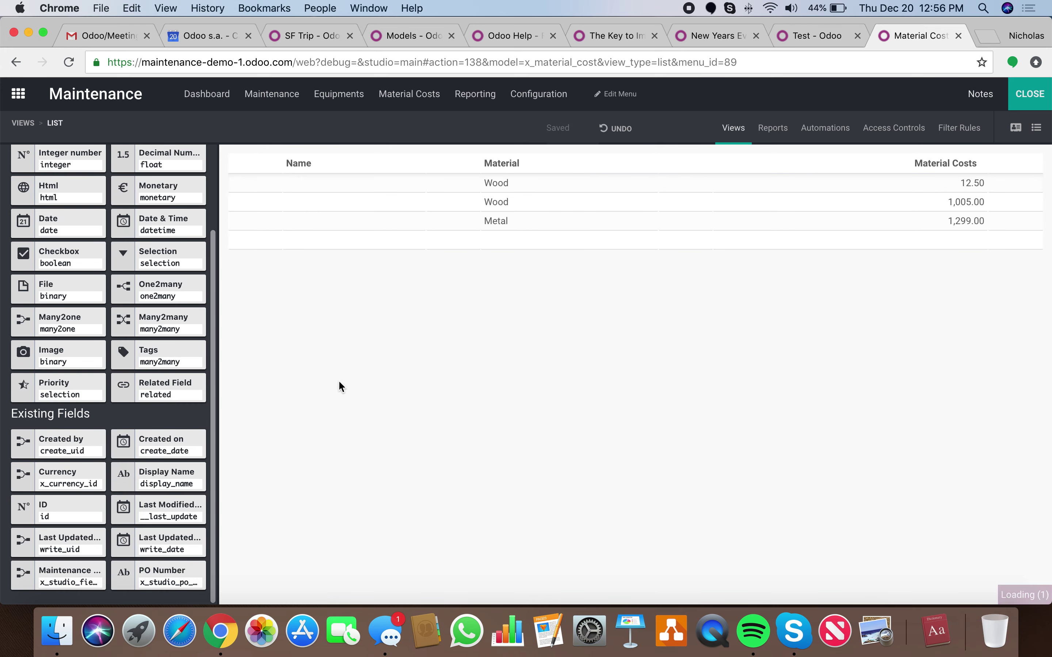
{"action": "left_click_drag", "start_coordinate": [60, 586], "coordinate": [392, 190]}
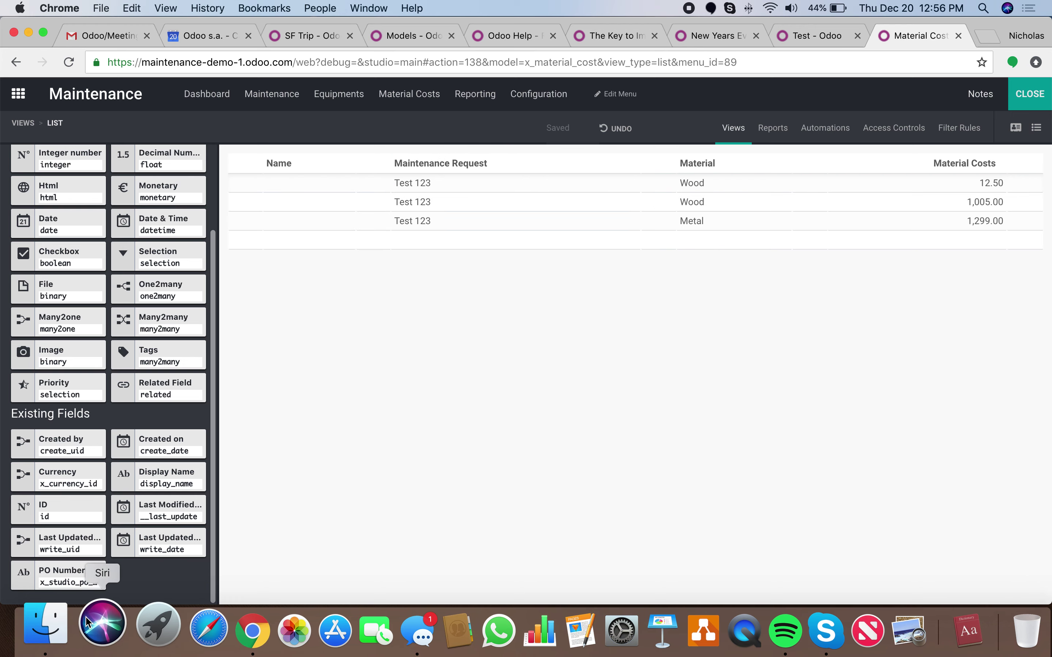
{"action": "left_click_drag", "start_coordinate": [63, 573], "coordinate": [354, 229]}
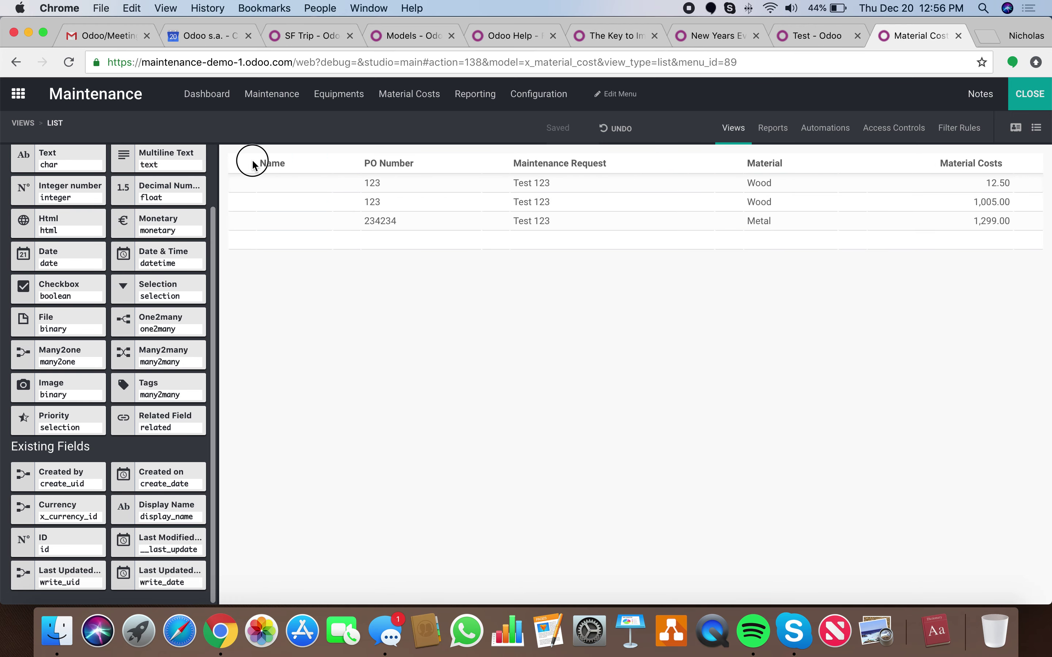
Remove the Name column from the Material Costs list
{"action": "left_click", "coordinate": [272, 168]}
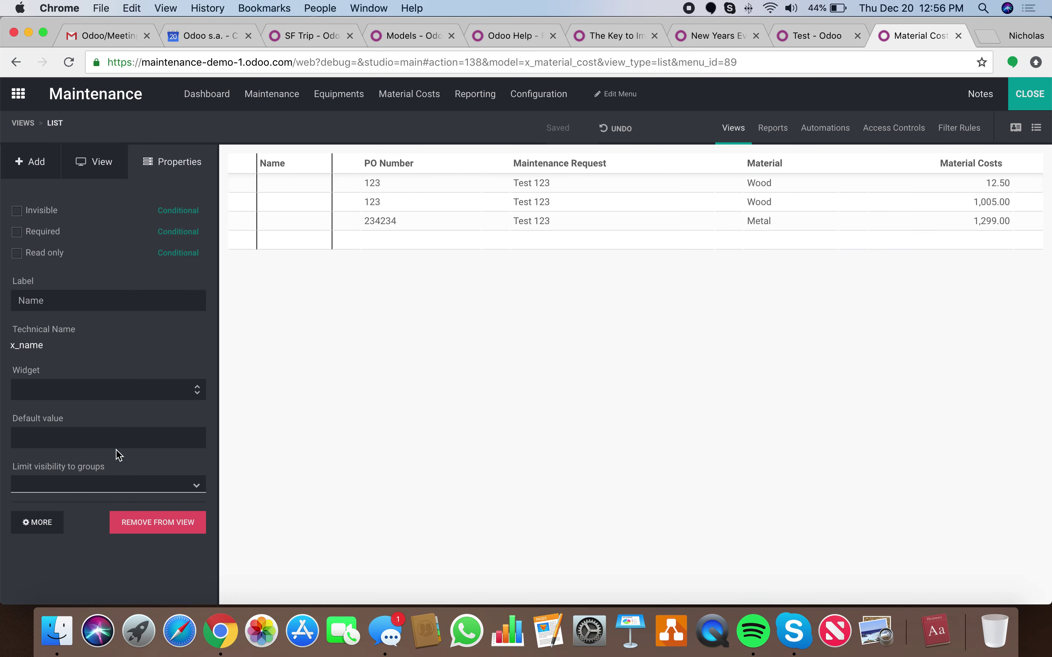
{"action": "left_click", "coordinate": [131, 522]}
{"action": "left_click", "coordinate": [315, 196]}
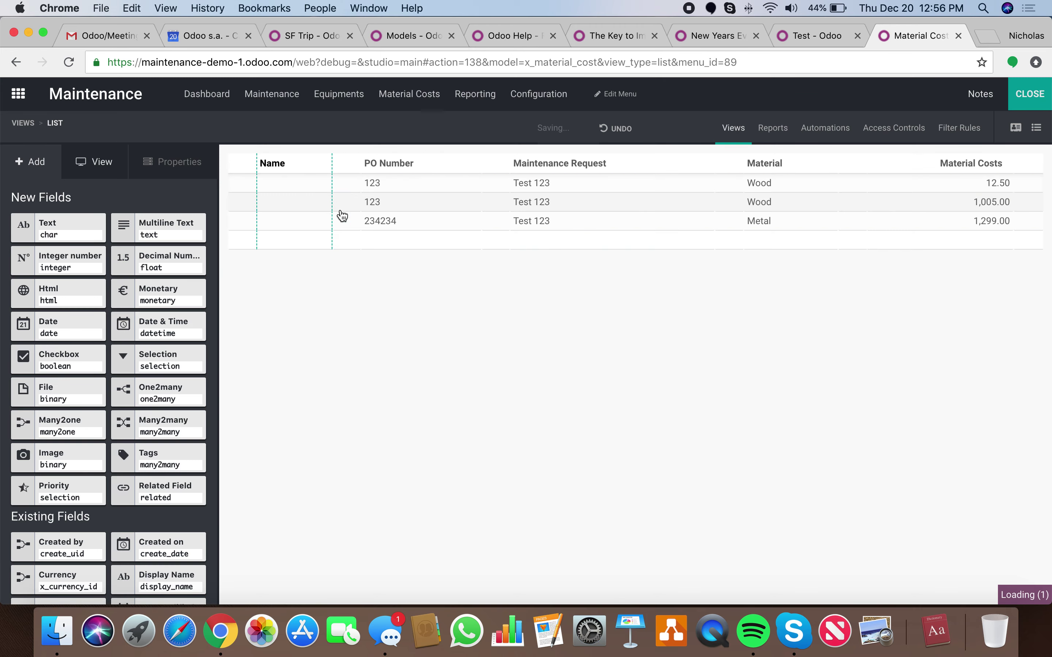
{"action": "left_click", "coordinate": [103, 161]}
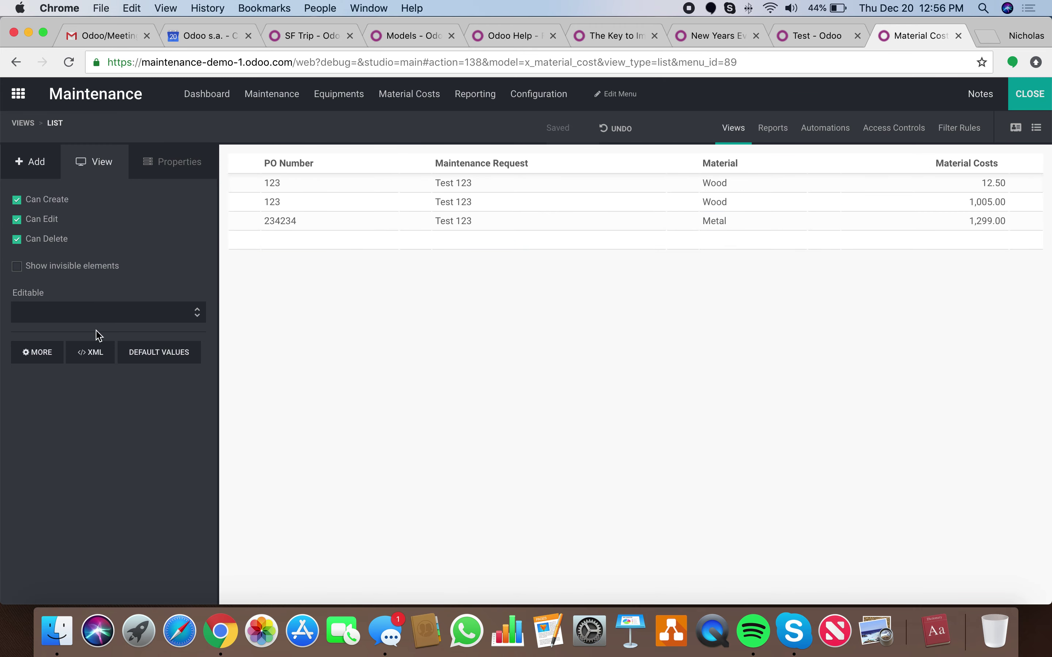
Add sum="Material Costs" to the list's cost field in the Studio XML, then exit Studio
{"action": "left_click", "coordinate": [90, 353]}
{"action": "left_click", "coordinate": [143, 164]}
{"action": "left_click", "coordinate": [156, 228]}
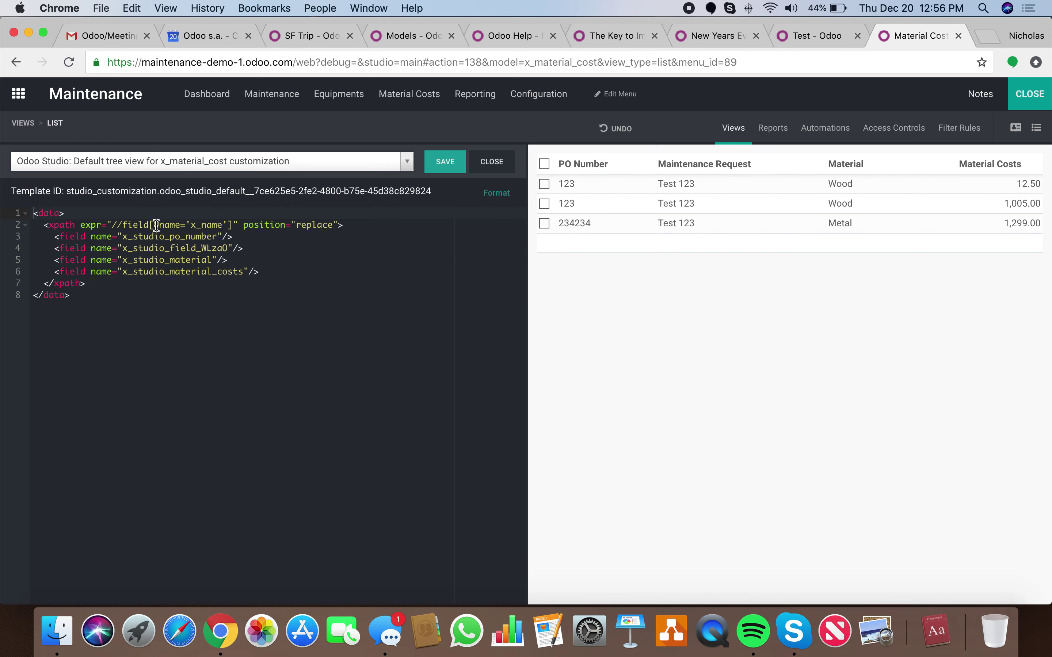
{"action": "left_click", "coordinate": [269, 272]}
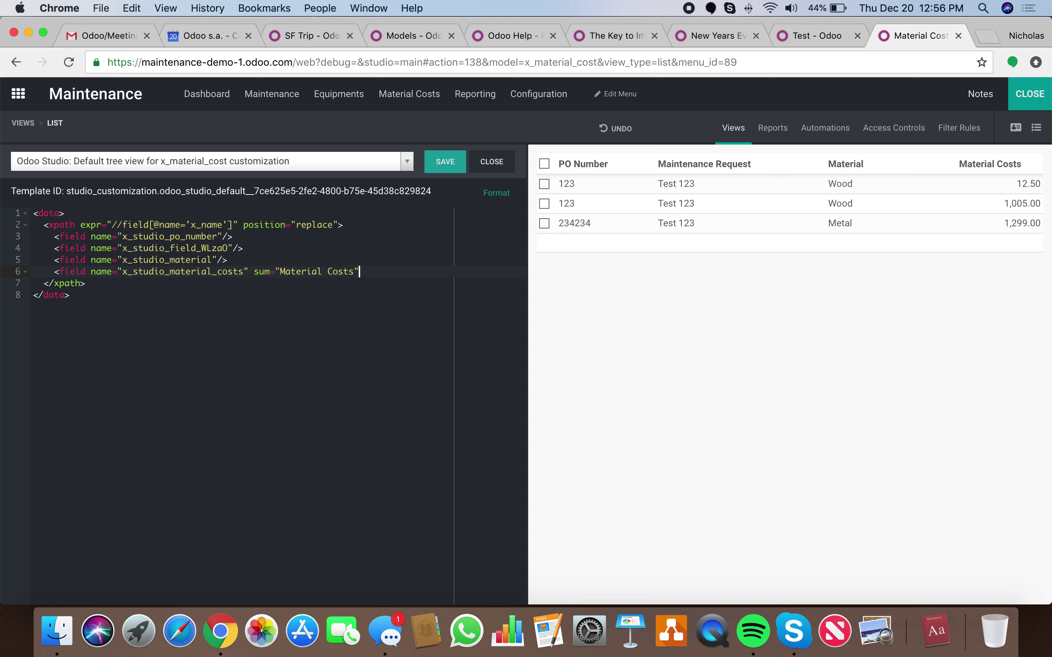
{"action": "left_click", "coordinate": [439, 162]}
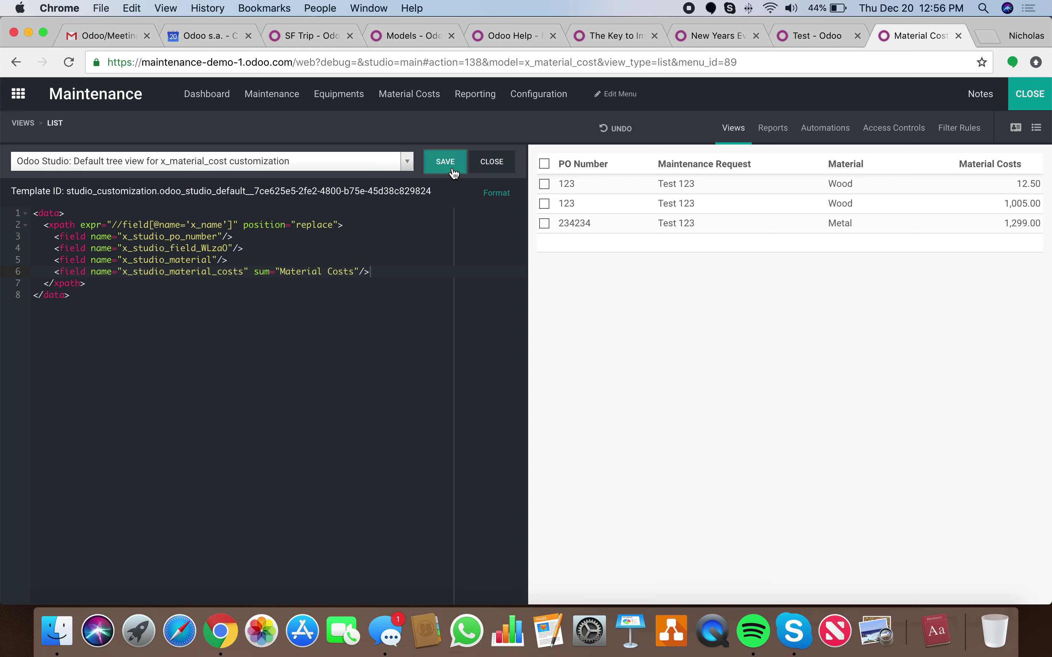
{"action": "left_click", "coordinate": [499, 165]}
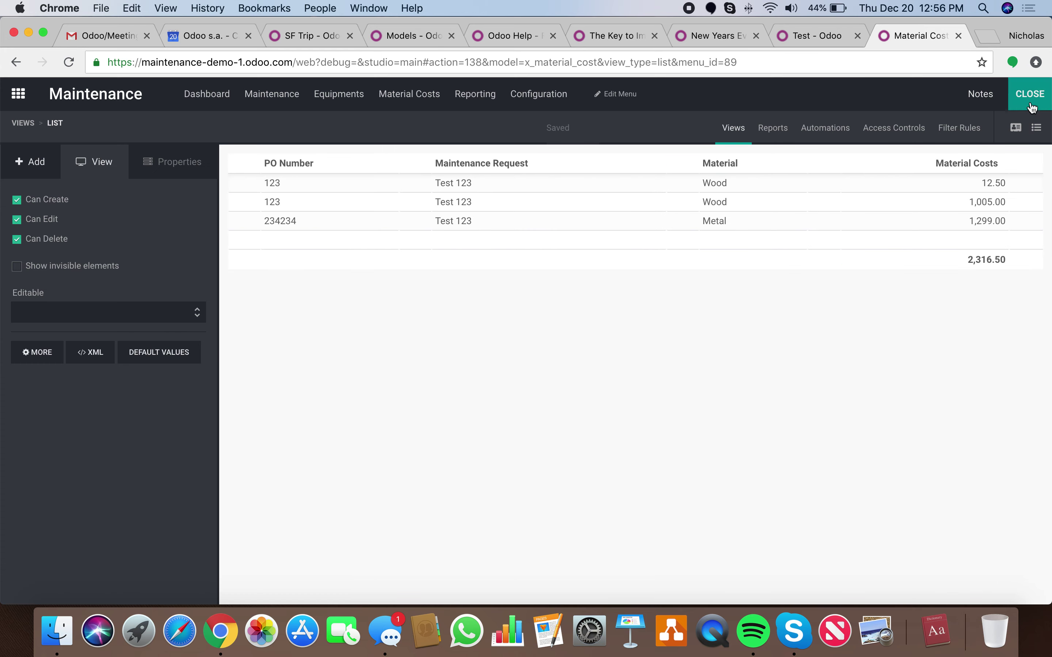
{"action": "left_click", "coordinate": [1029, 96]}
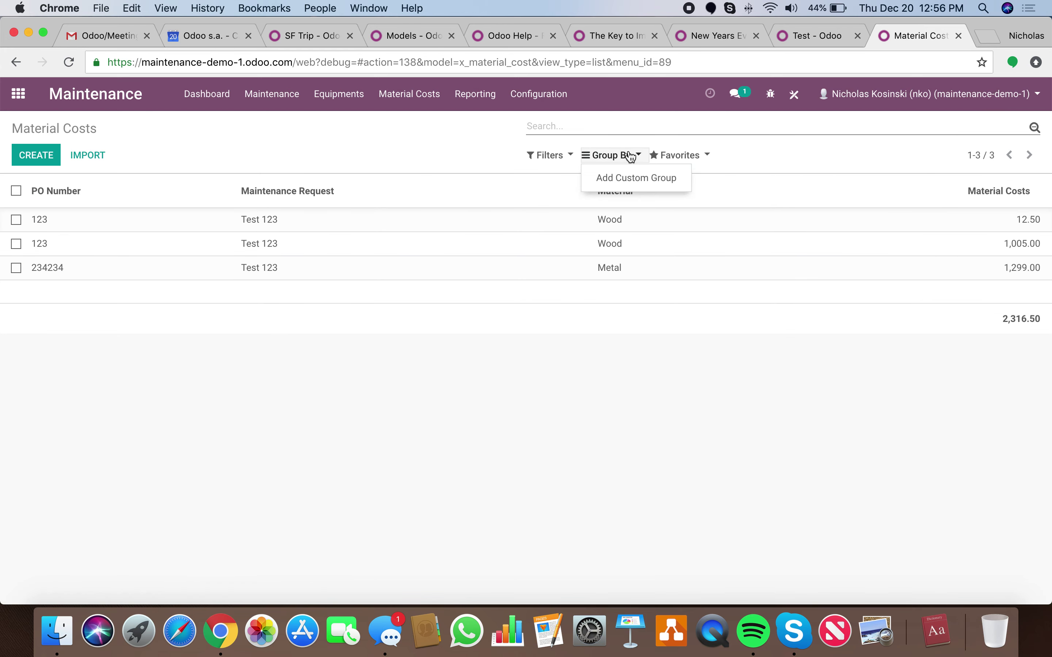
Group the Material Costs list by a custom Maintenance Request group
{"action": "left_click", "coordinate": [630, 176]}
{"action": "left_click", "coordinate": [632, 196]}
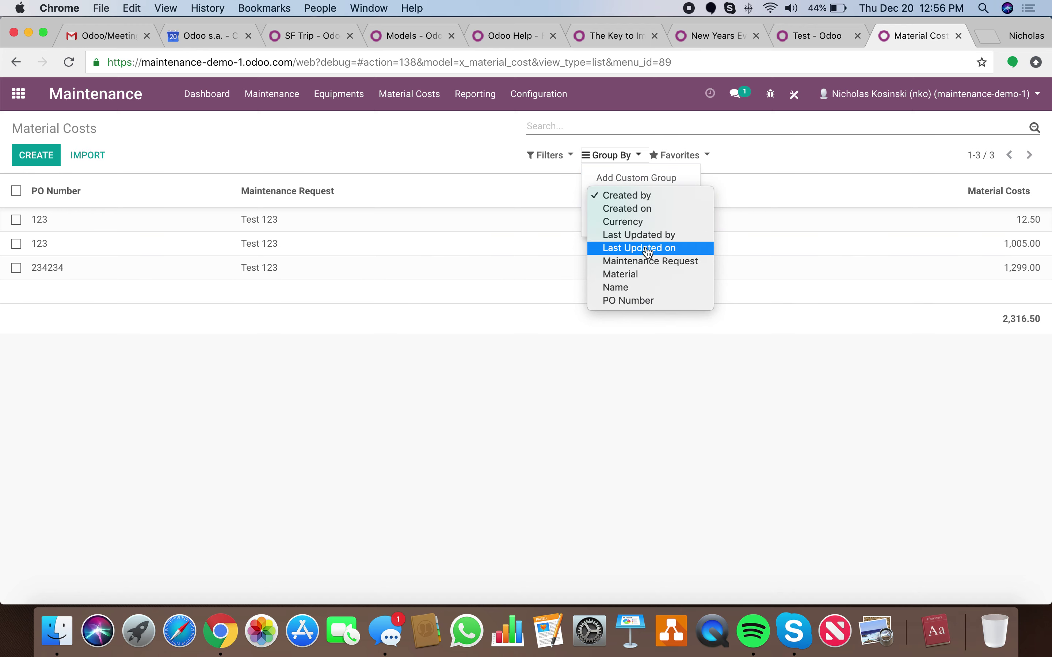
{"action": "left_click", "coordinate": [639, 248]}
{"action": "left_click", "coordinate": [636, 195]}
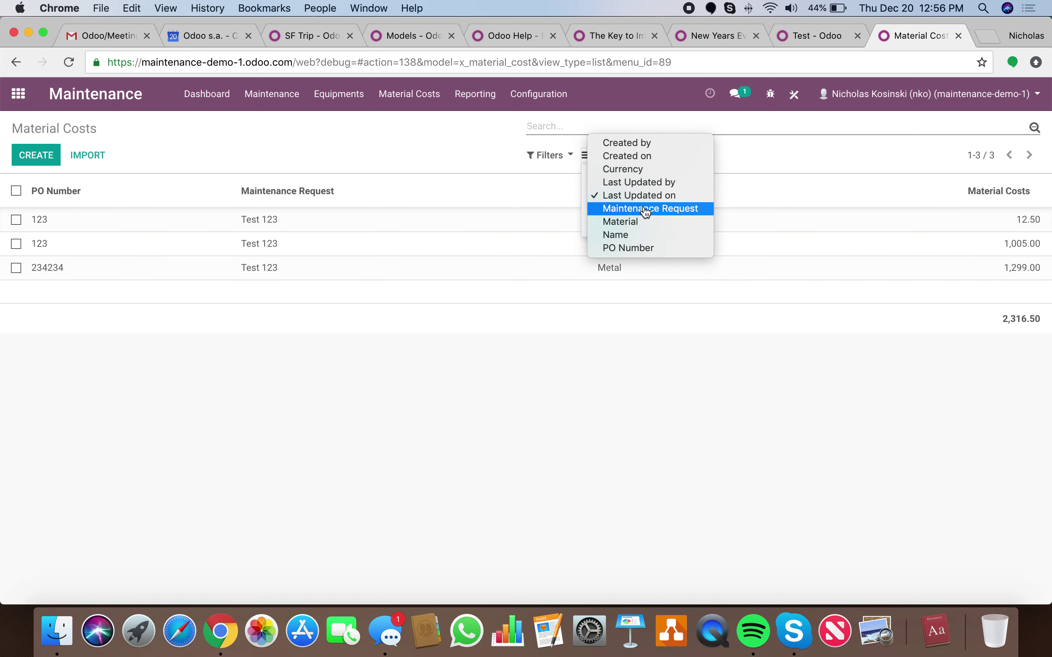
{"action": "left_click", "coordinate": [645, 209]}
{"action": "left_click", "coordinate": [617, 219]}
{"action": "left_click", "coordinate": [756, 316]}
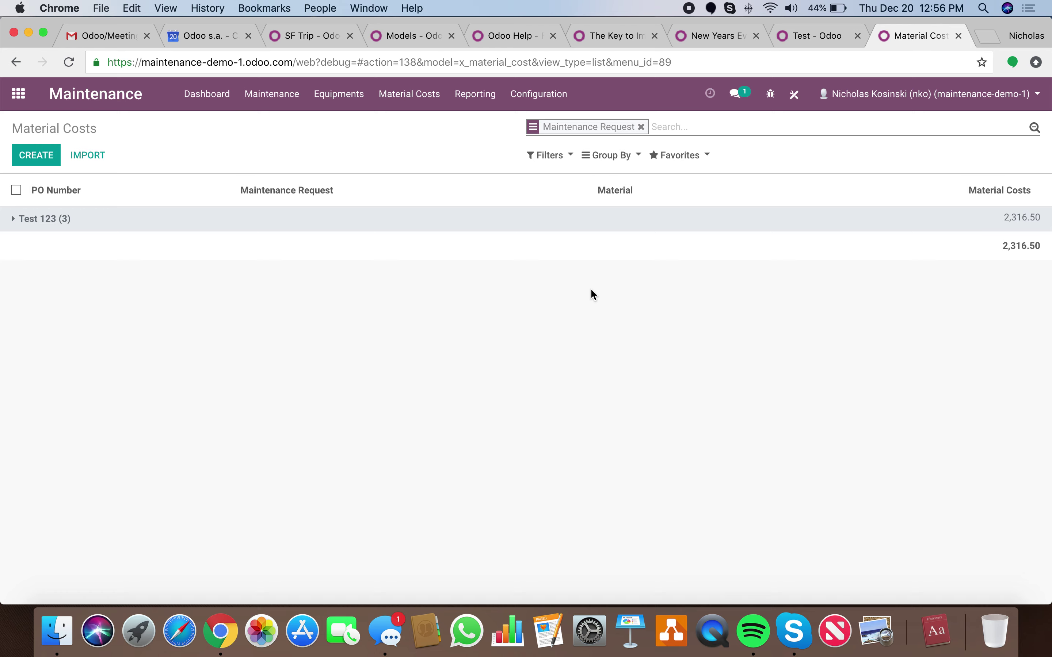
Remove the Maintenance Request grouping and return to the Odoo home menu
{"action": "left_click", "coordinate": [702, 132]}
{"action": "key", "text": "BackSpace"}
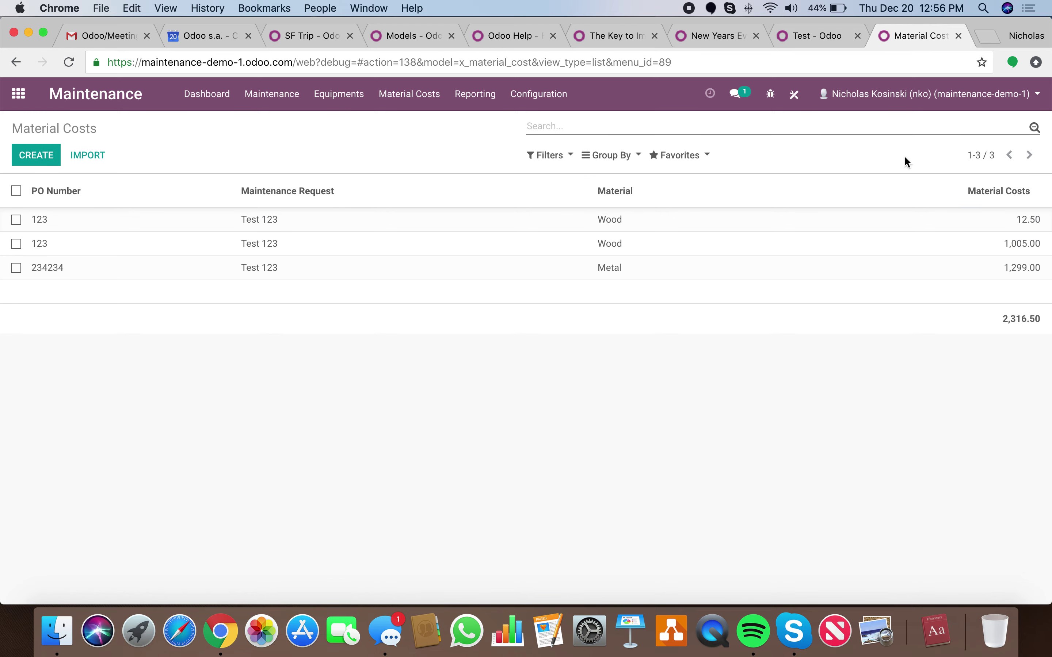
{"action": "left_click", "coordinate": [34, 94]}
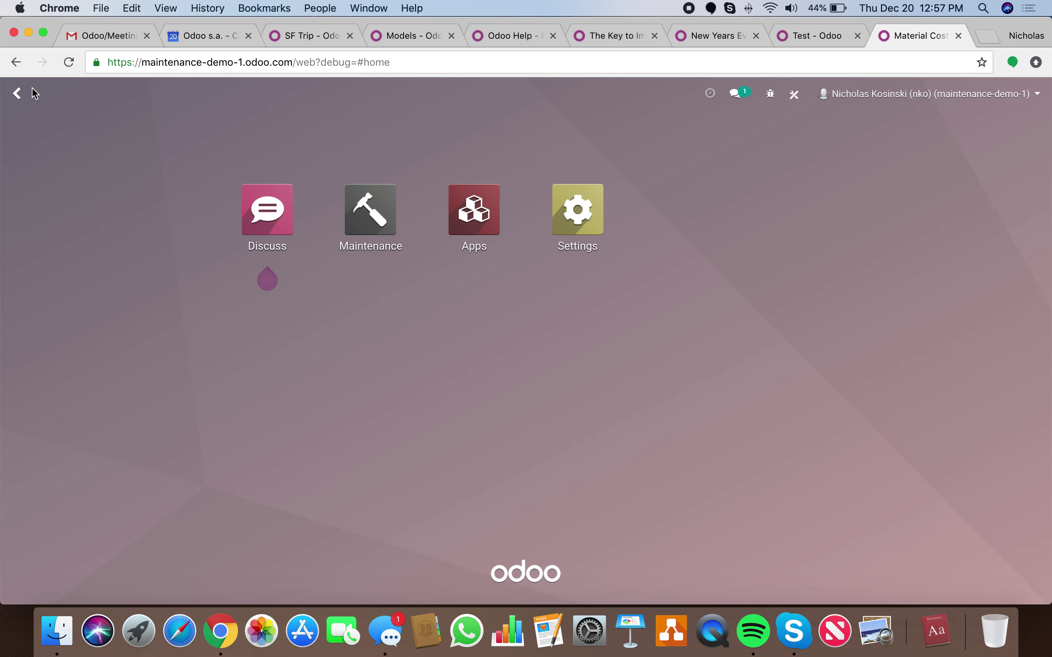